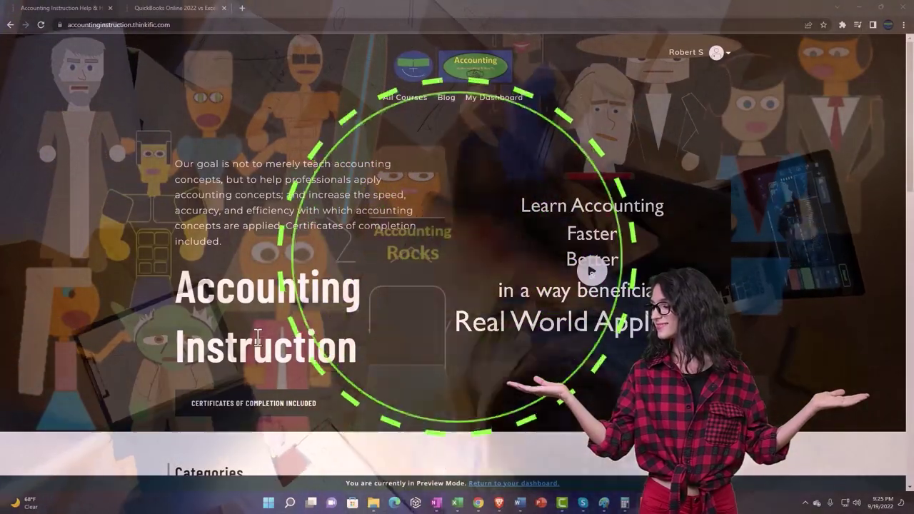
- Look through the Accounting Instruction course categories and the lesson sections of the QuickBooks Online 2022 course
scroll(126, 388, "down", 5)
scroll(126, 388, "down", 3)
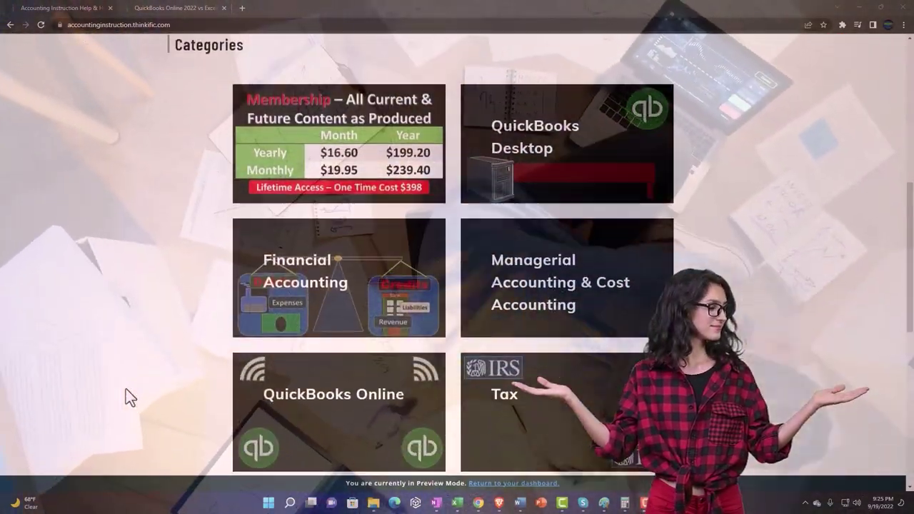
scroll(126, 389, "down", 4)
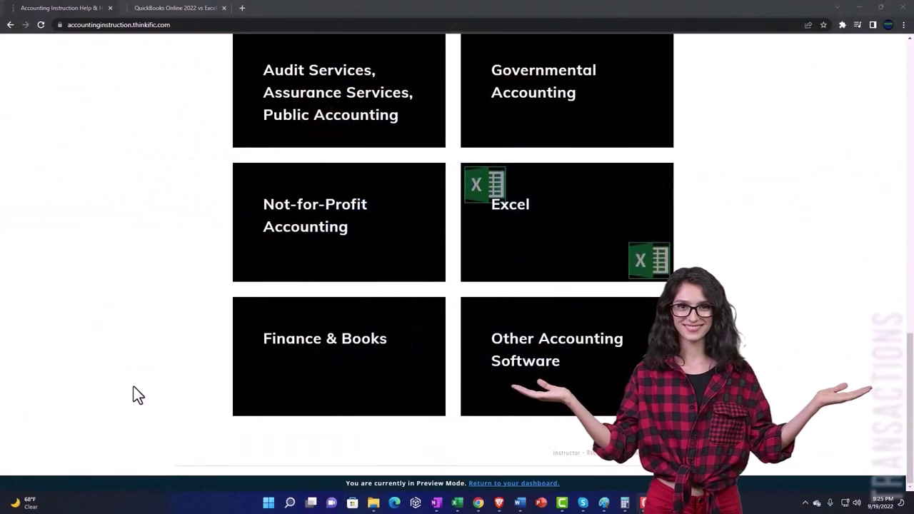
left_click(163, 9)
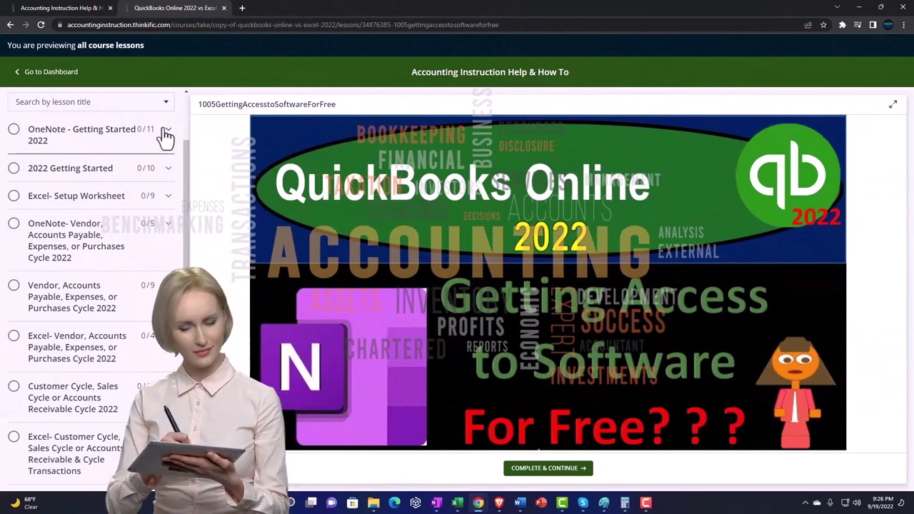
left_click(164, 135)
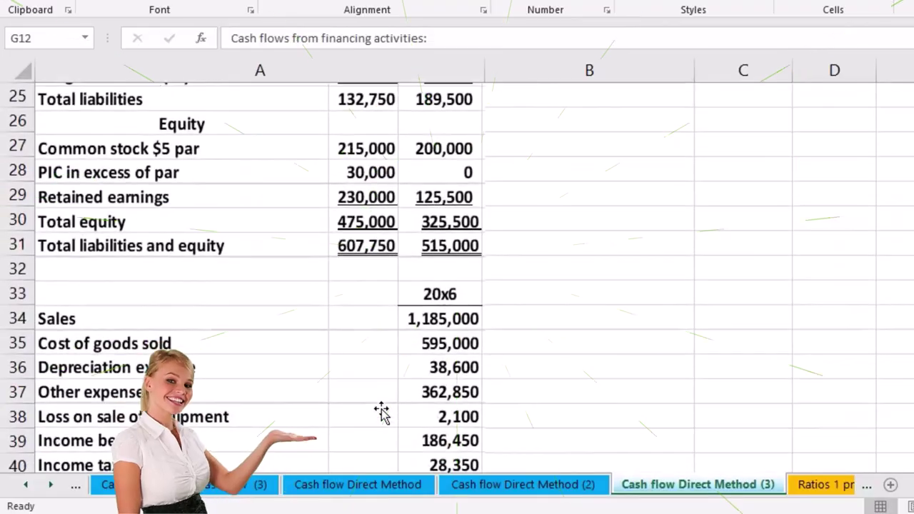
- In the Excel workbook, review the financial statements, additional information and comparative accounts worksheet on the Cash flow Direct Method (3) sheet
scroll(381, 415, "down", 1)
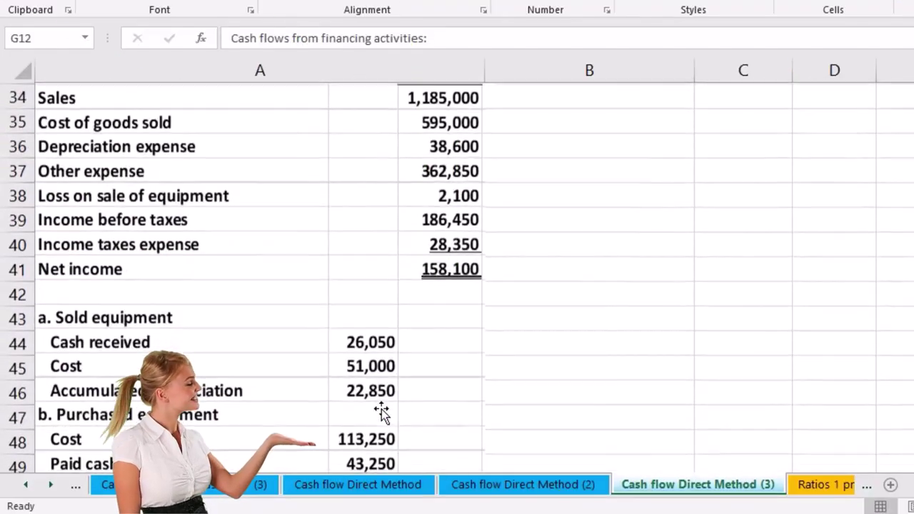
scroll(382, 413, "up", 10)
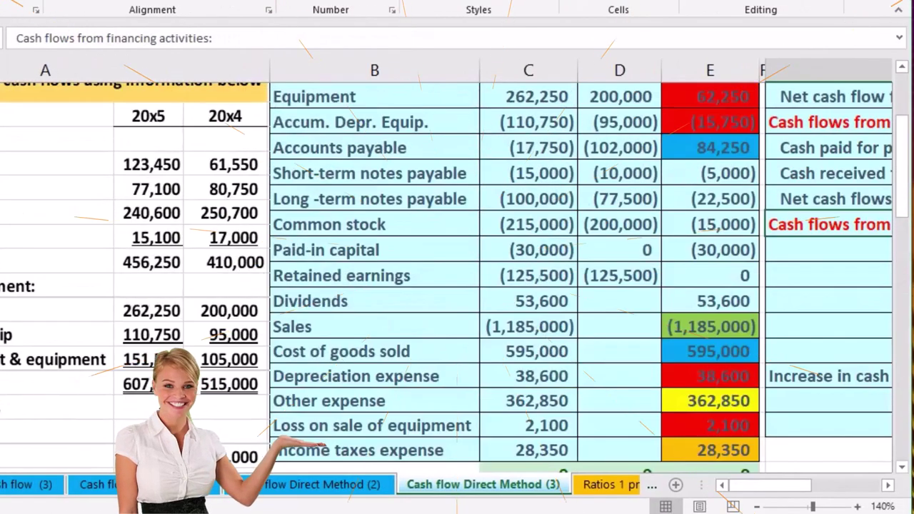
scroll(508, 333, "up", 2)
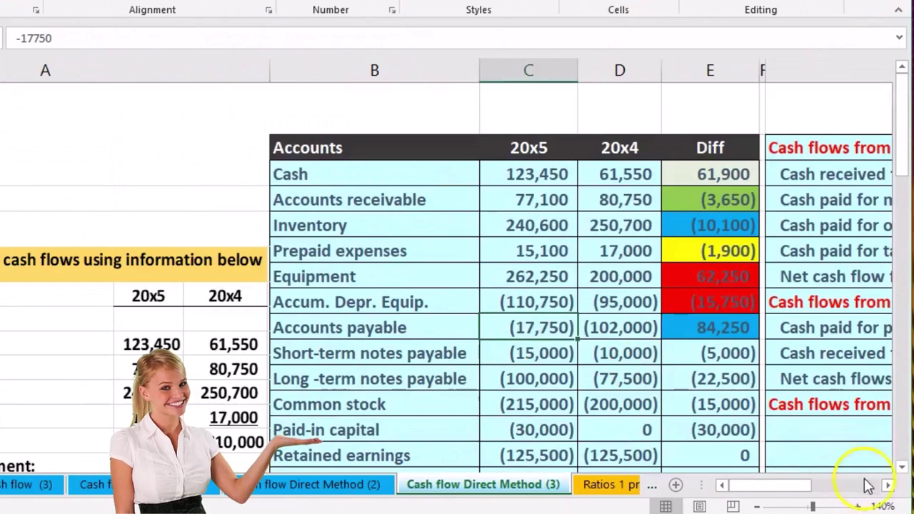
left_click(889, 486)
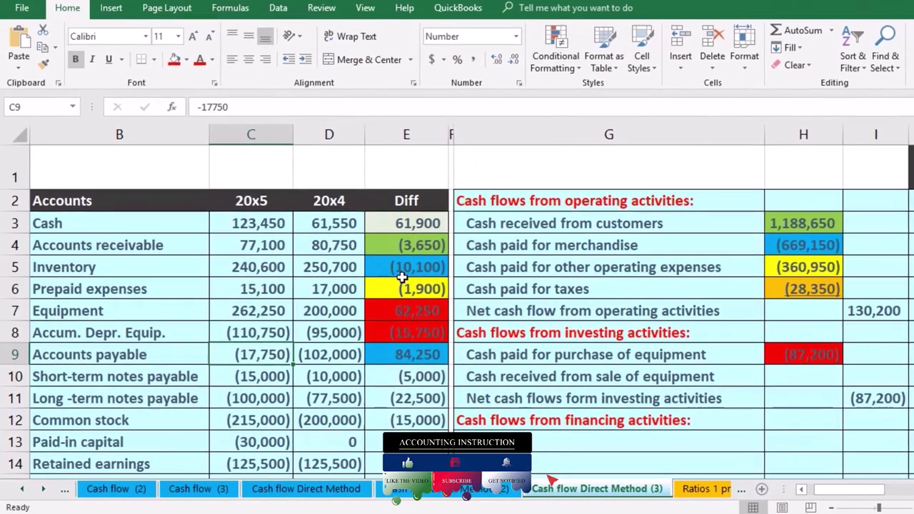
- Review the differences in E4:E21 and the operating and investing sections of the cash flow statement
left_click_drag(415, 240, 397, 500)
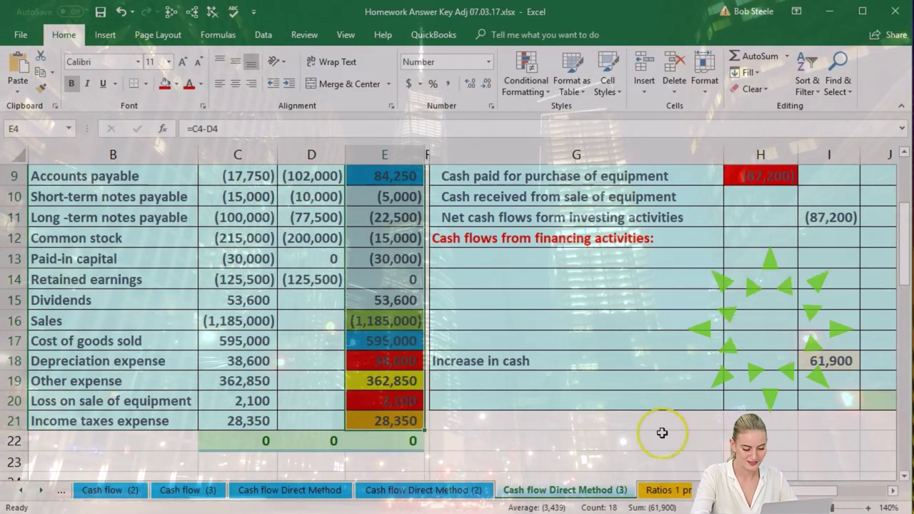
scroll(662, 433, "up", 3)
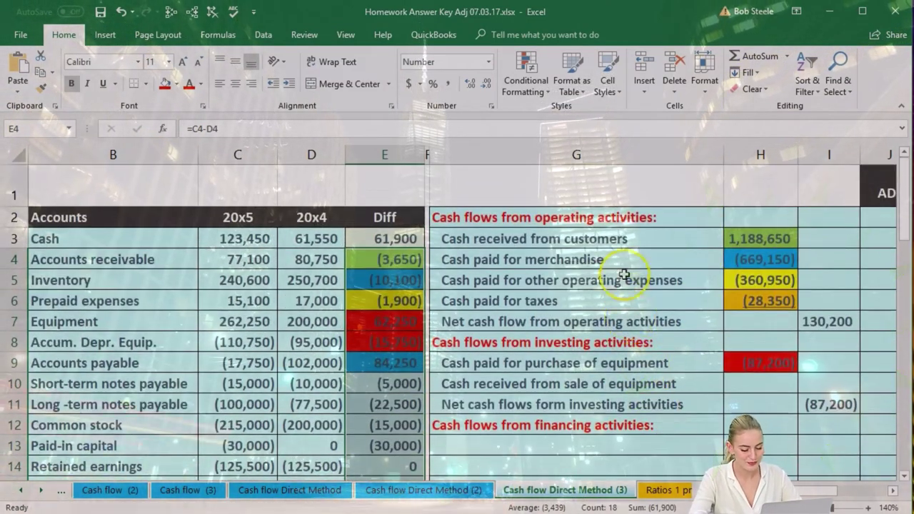
left_click(608, 220)
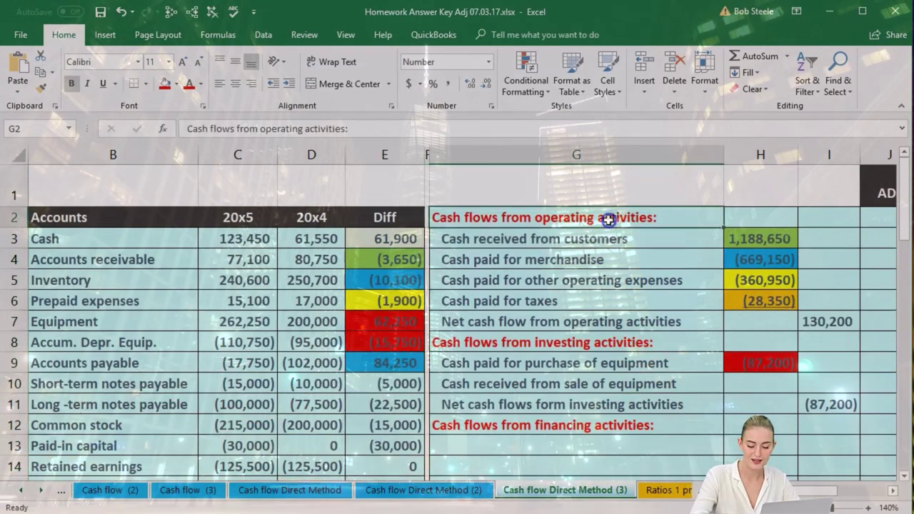
left_click(629, 337)
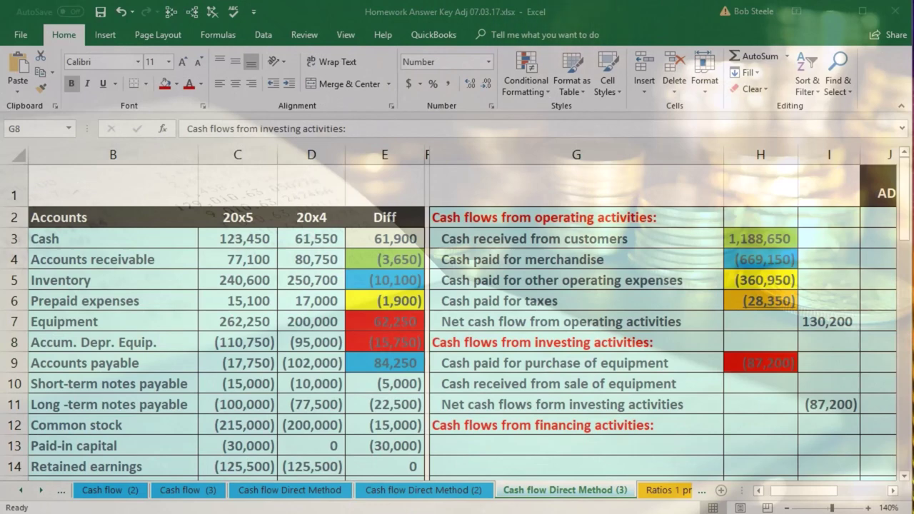
scroll(587, 426, "down", 1)
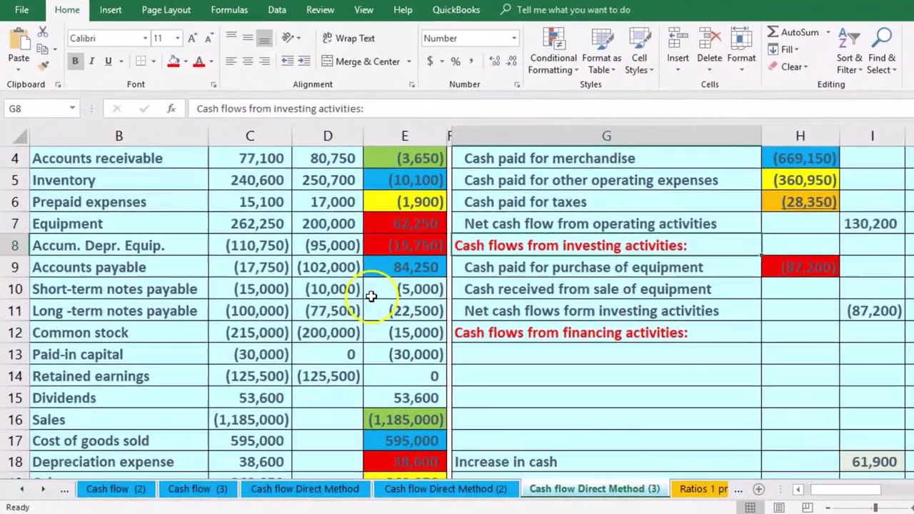
- For the short-term notes payable change, enter the label "Cash borrowed on short-term note" in G13 under financing activities
left_click(371, 296)
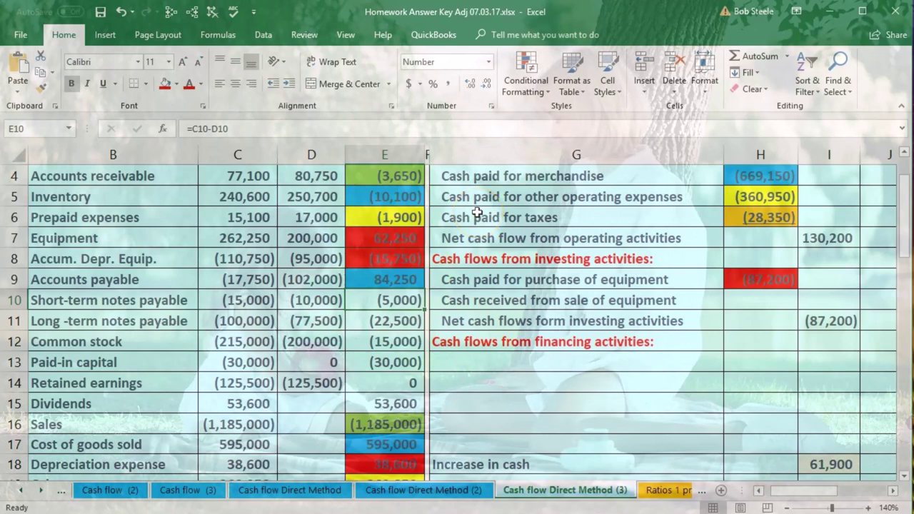
scroll(476, 213, "up", 1)
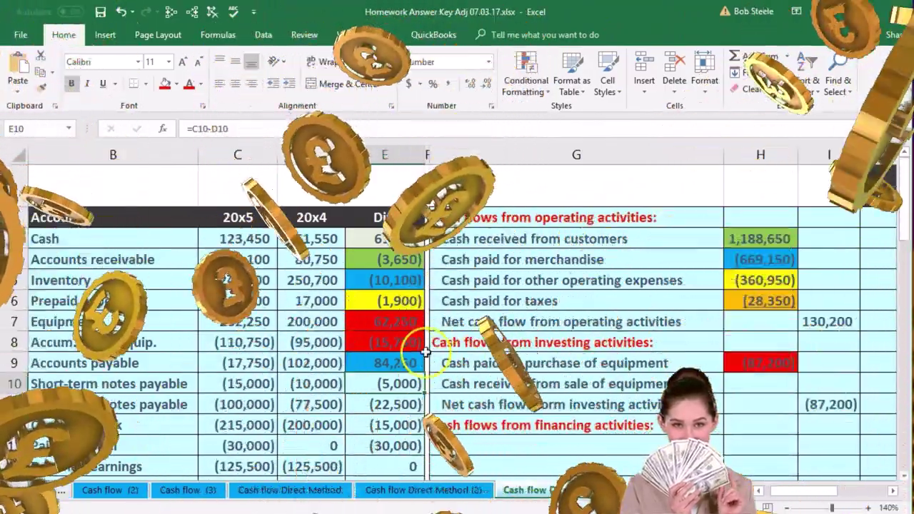
left_click(385, 377)
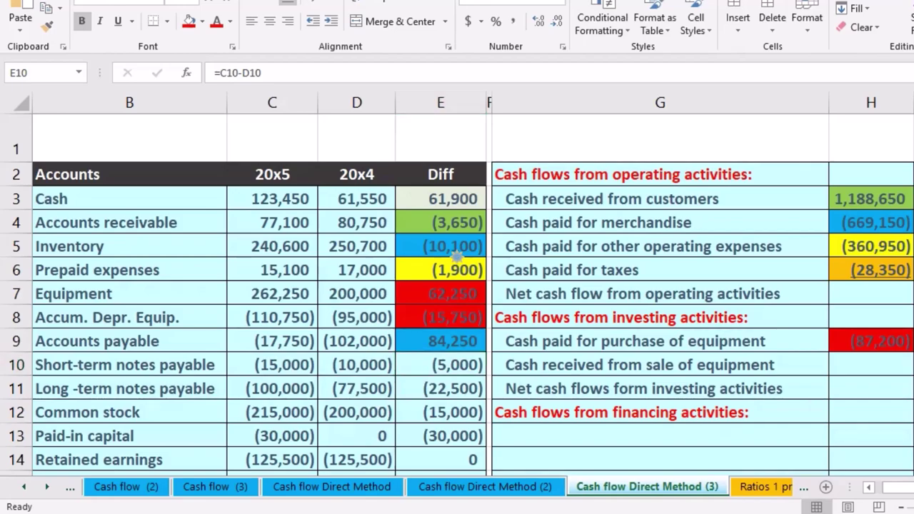
key("ctrl+c")
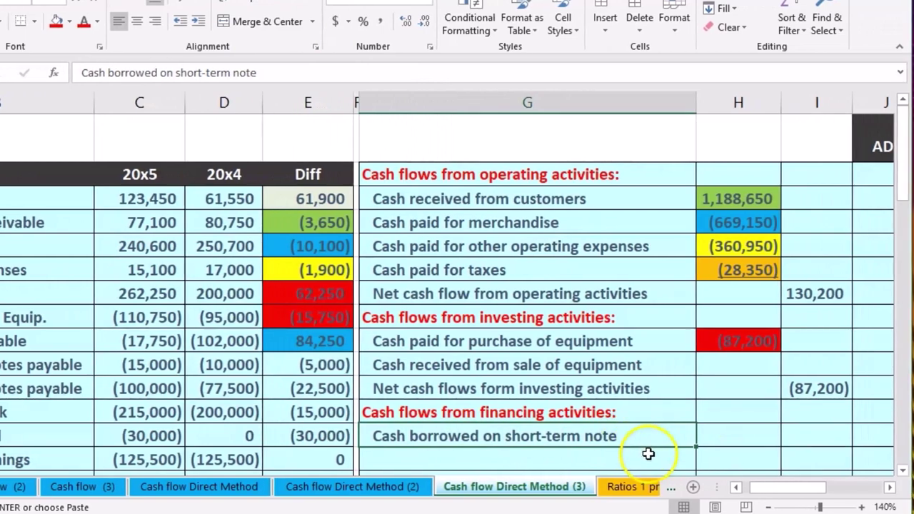
- Enter the formula -E10 in H13 as the amount borrowed on the short-term note
left_click(765, 440)
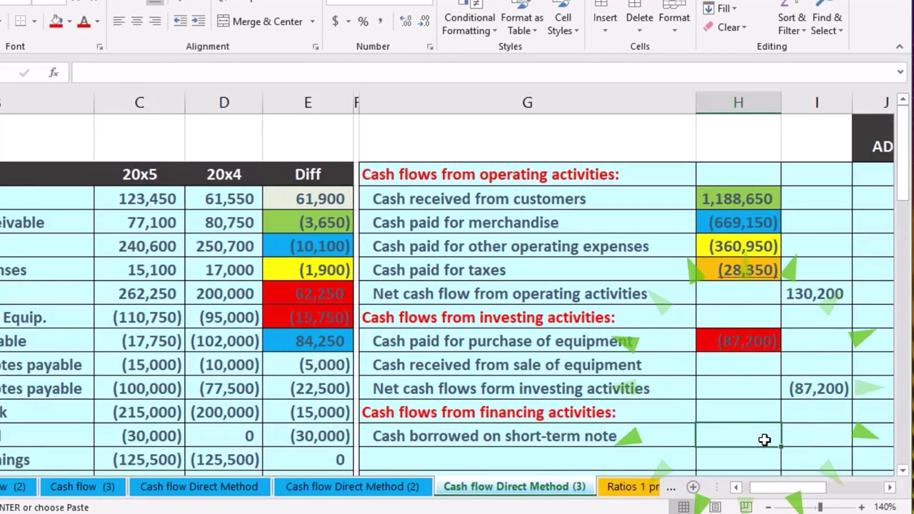
type("-")
left_click(329, 365)
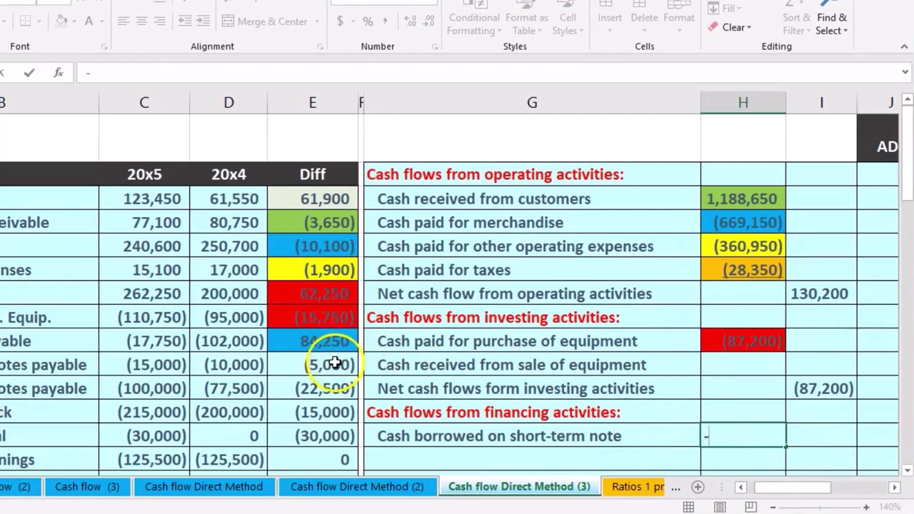
key("Return")
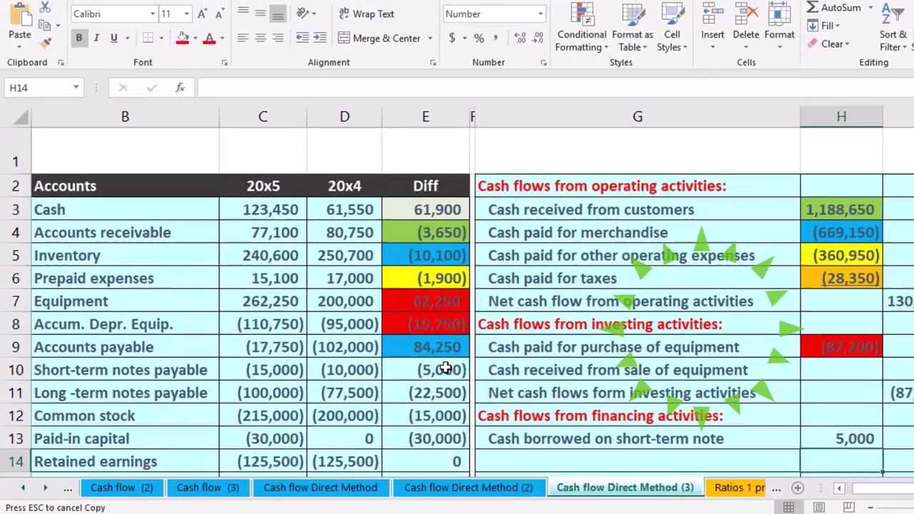
- Fill the short-term notes payable difference in E10 and its cash flow amount in H13 with light gold
left_click(457, 364)
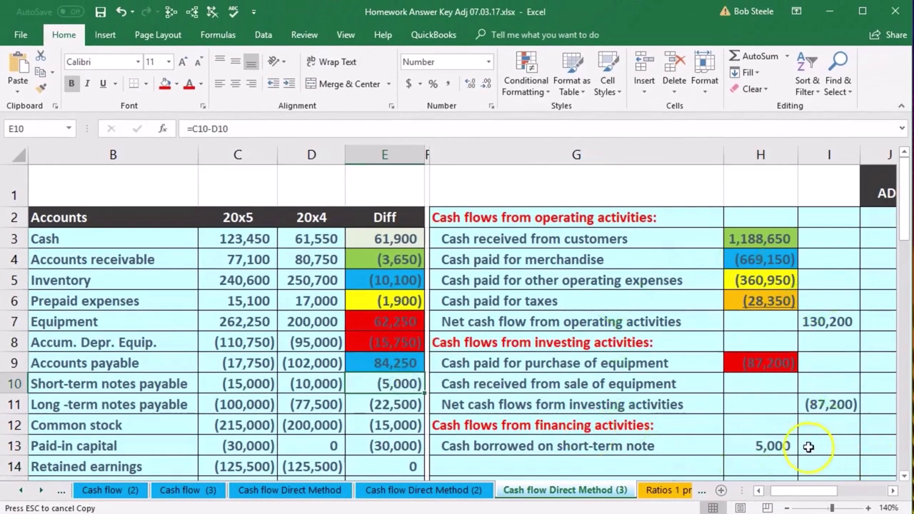
left_click(785, 445)
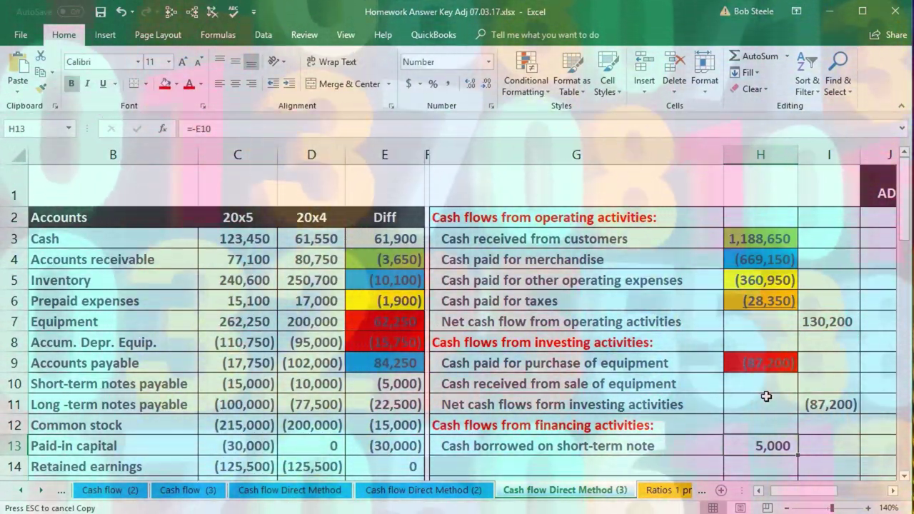
left_click(403, 386)
right_click(406, 388)
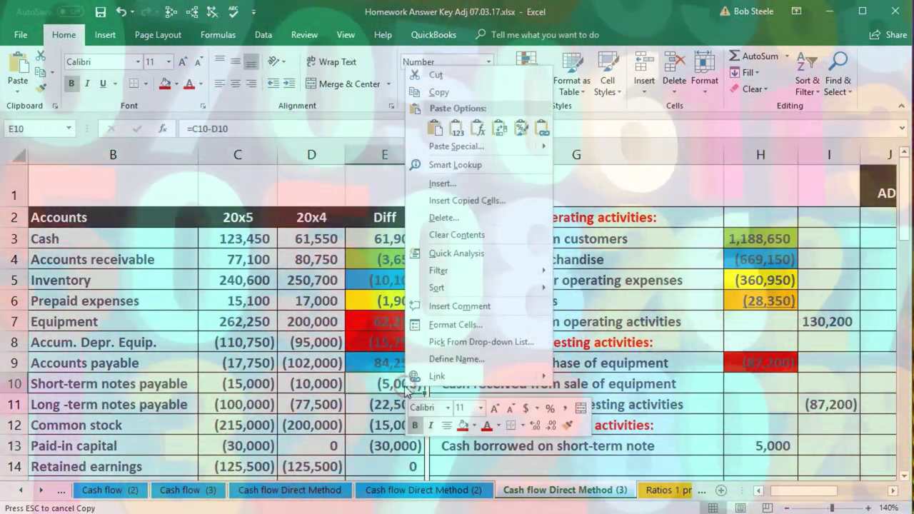
left_click(475, 425)
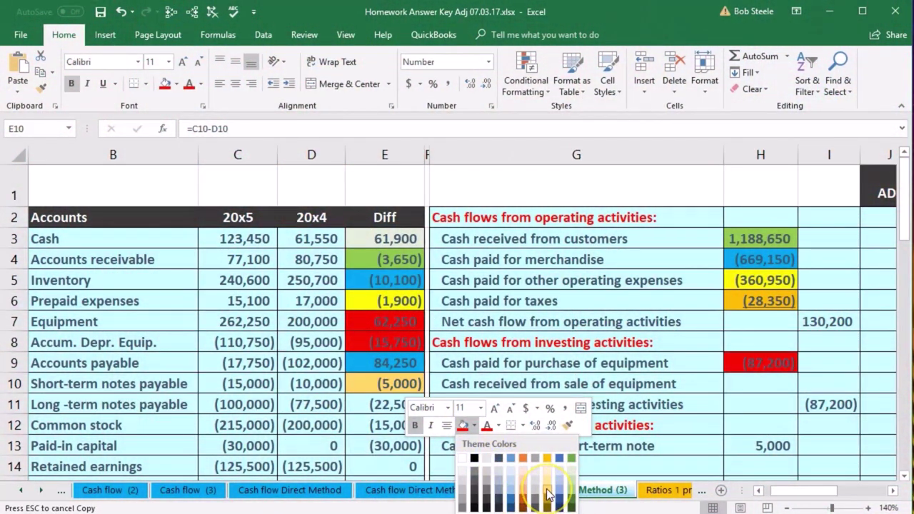
left_click(547, 494)
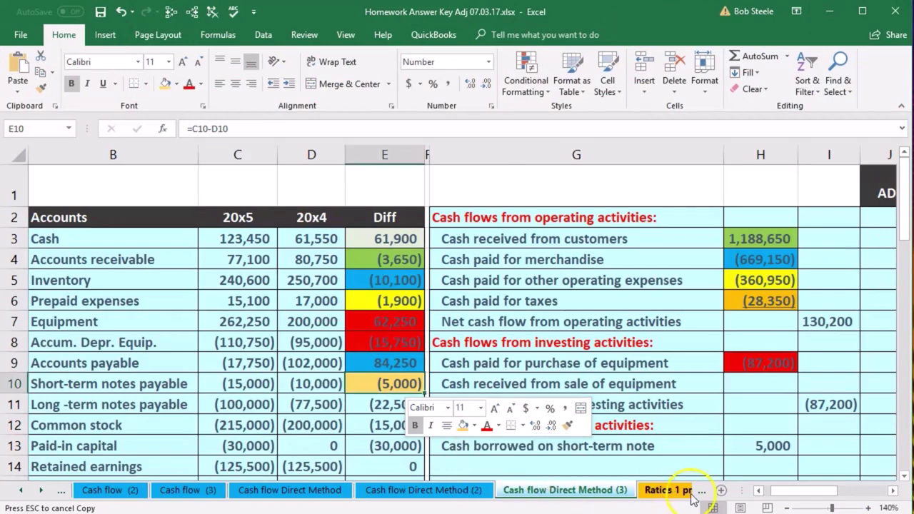
left_click(703, 425)
right_click(741, 445)
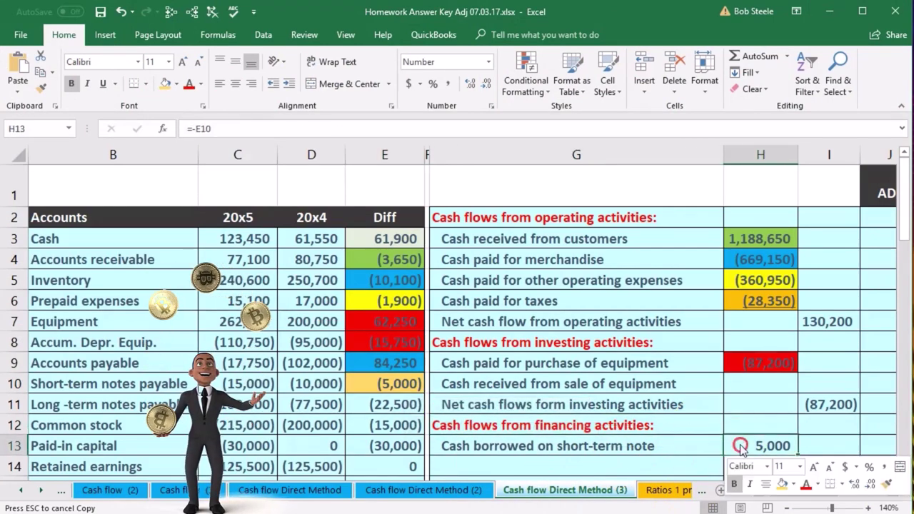
left_click(781, 483)
left_click(610, 412)
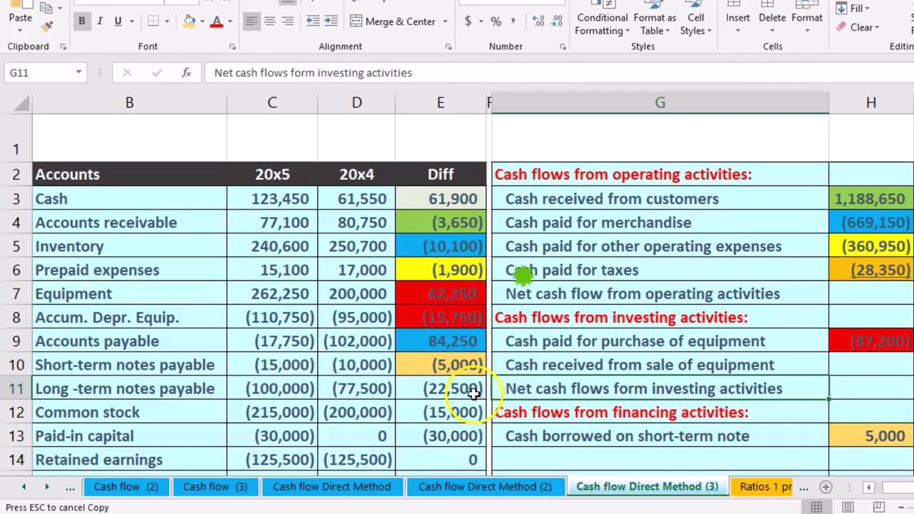
- For the long-term notes payable change, paste the label "Cash paid on long-term note" into G14
left_click(412, 408)
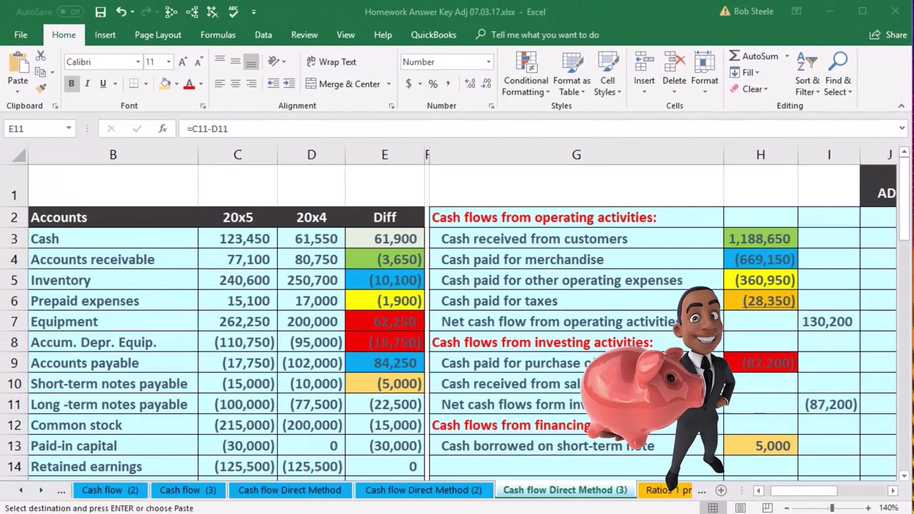
scroll(499, 371, "down", 3)
left_click(506, 374)
key("ctrl+v")
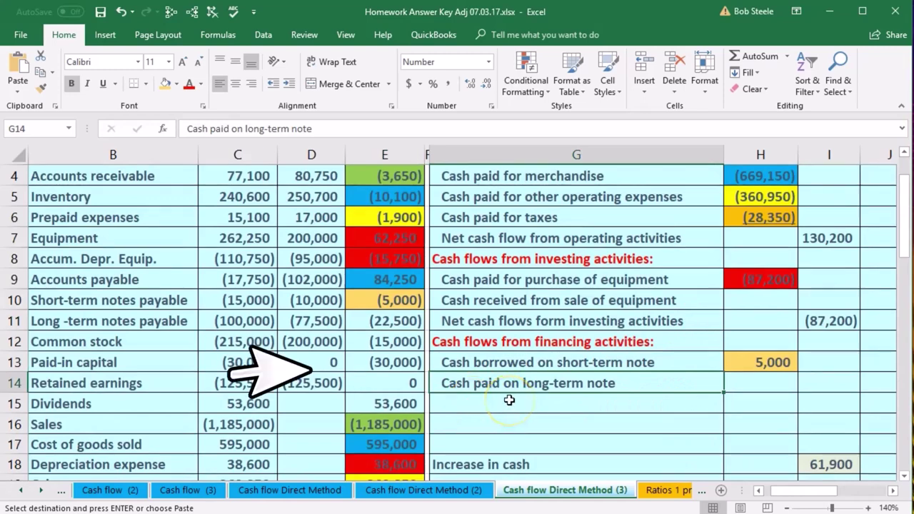
- Enter the formula -E11 in H14 as the long-term note amount
left_click(384, 325)
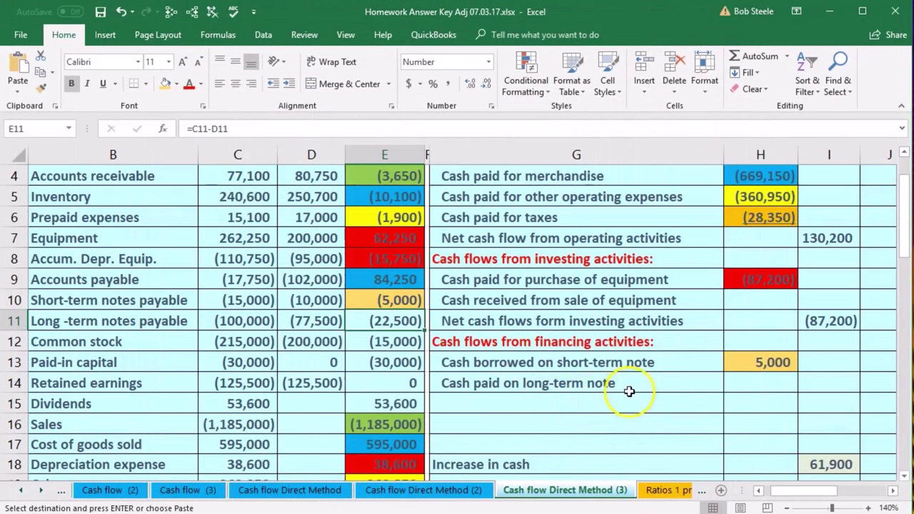
left_click(754, 383)
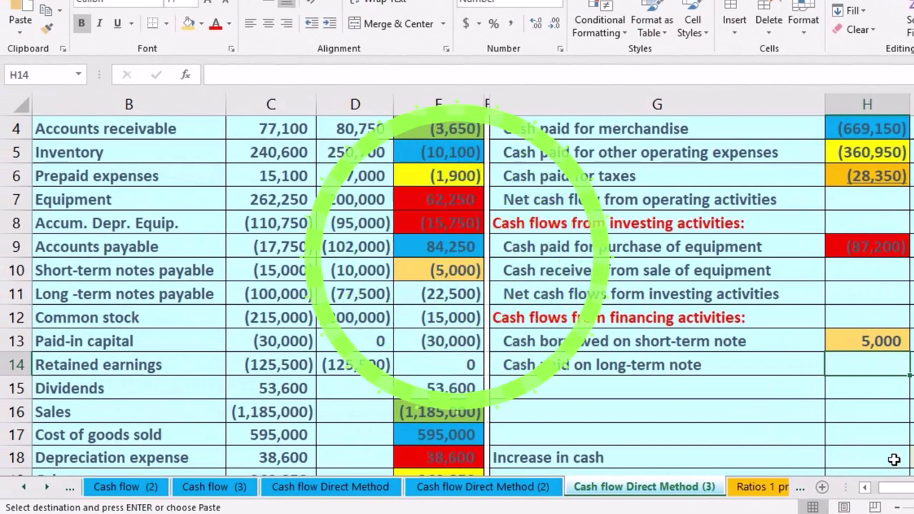
type("-E11")
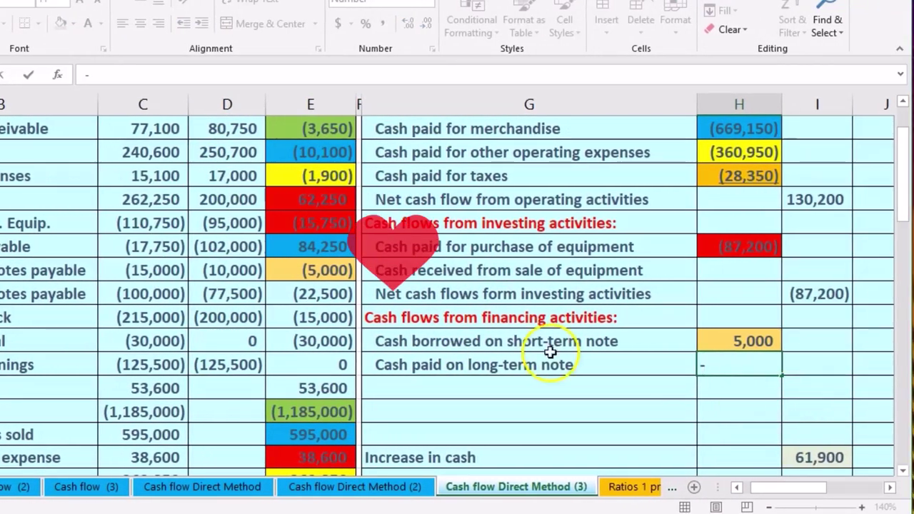
key("Return")
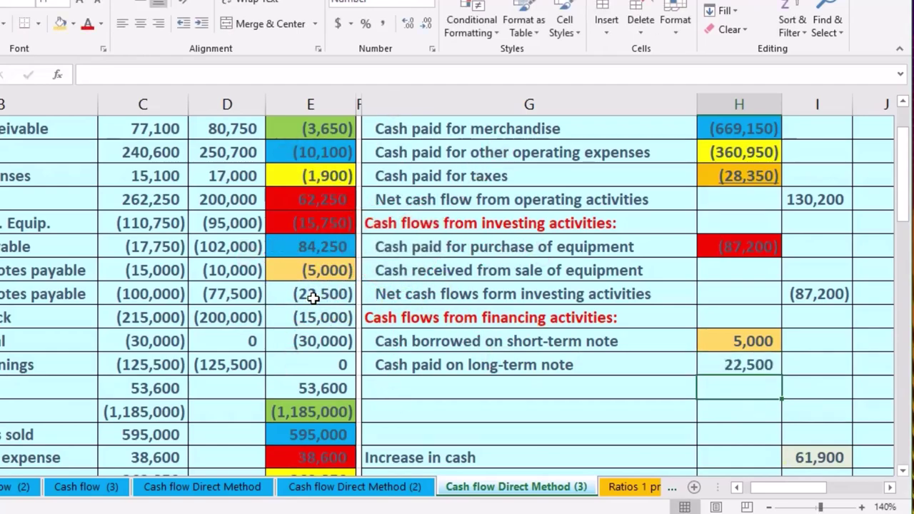
- Fill the long-term note amount in H14 and the matching difference in E11 with the same light gold
right_click(701, 371)
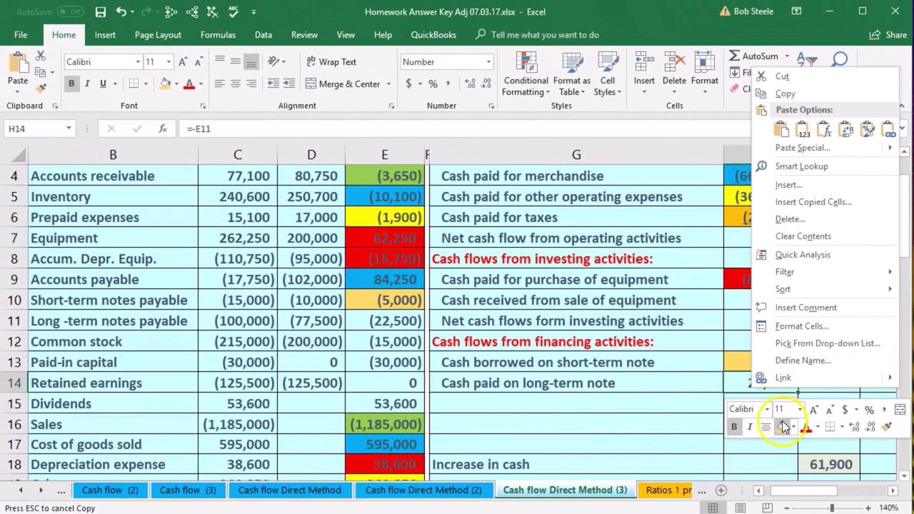
left_click(744, 1)
right_click(394, 322)
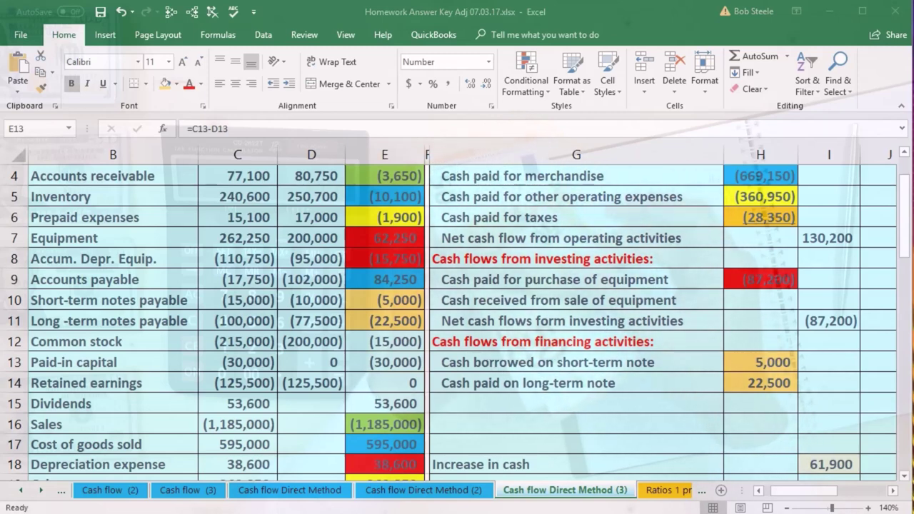
- Paste the label "Cash received from issuing common stock" into G15 for the common stock and paid-in capital differences in E12 and E13
left_click(496, 397)
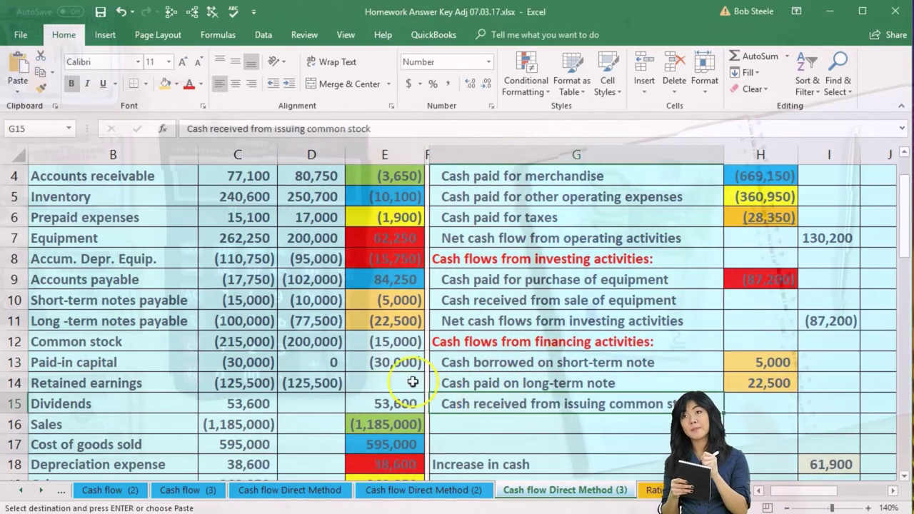
left_click(398, 364)
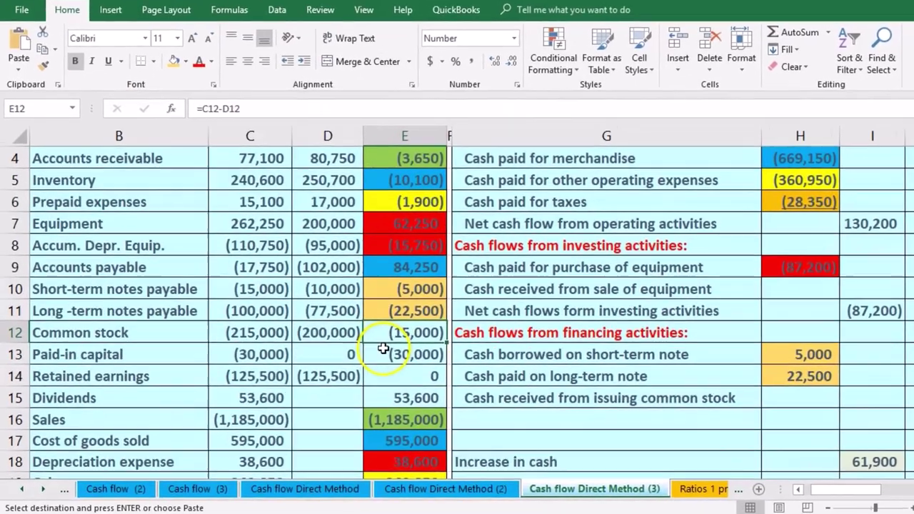
left_click(364, 356)
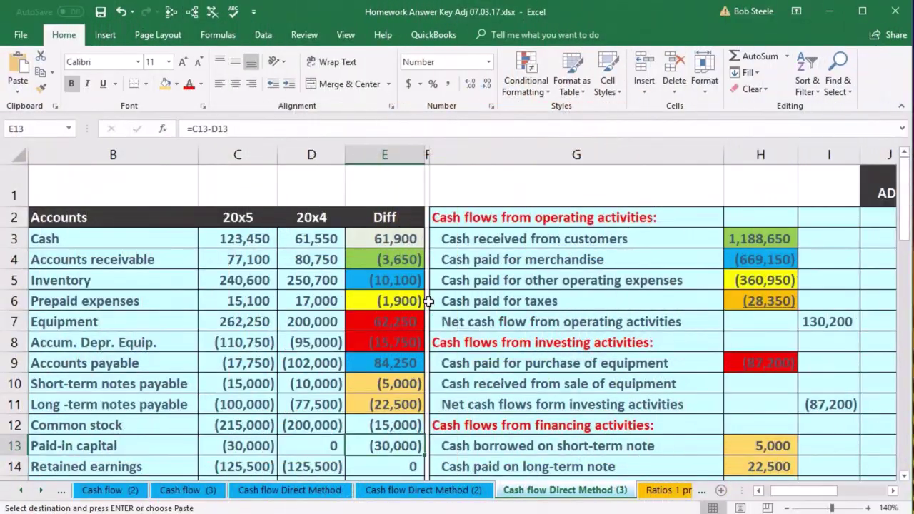
scroll(429, 301, "down", 1)
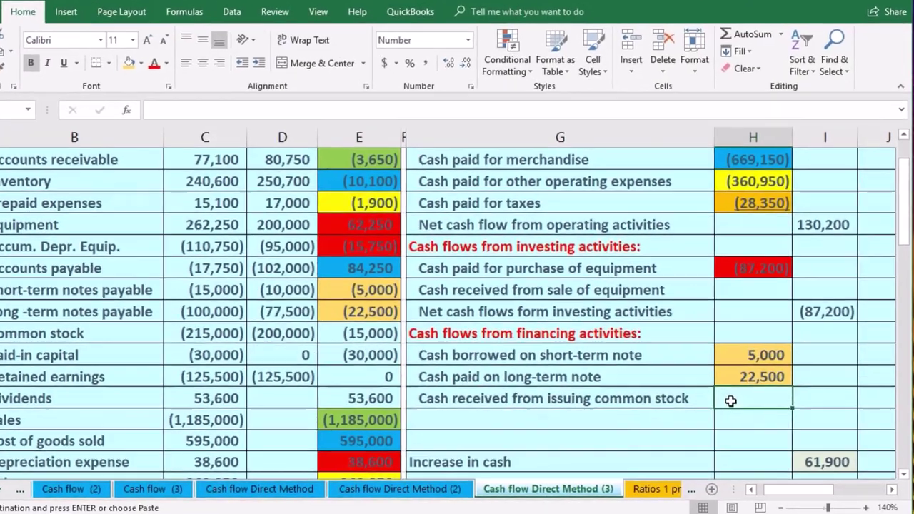
- Enter the formula -E12-E13 in H15 as the cash received from issuing common stock
type("-")
left_click(280, 303)
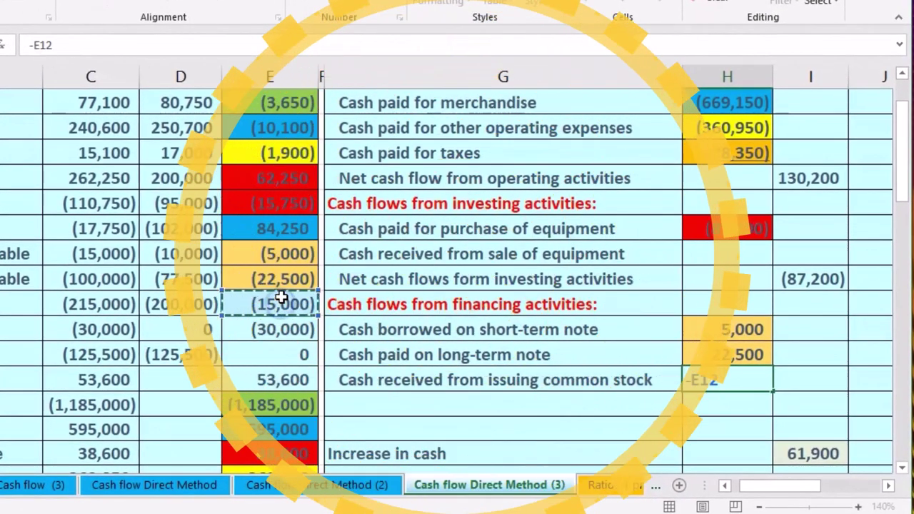
type("-")
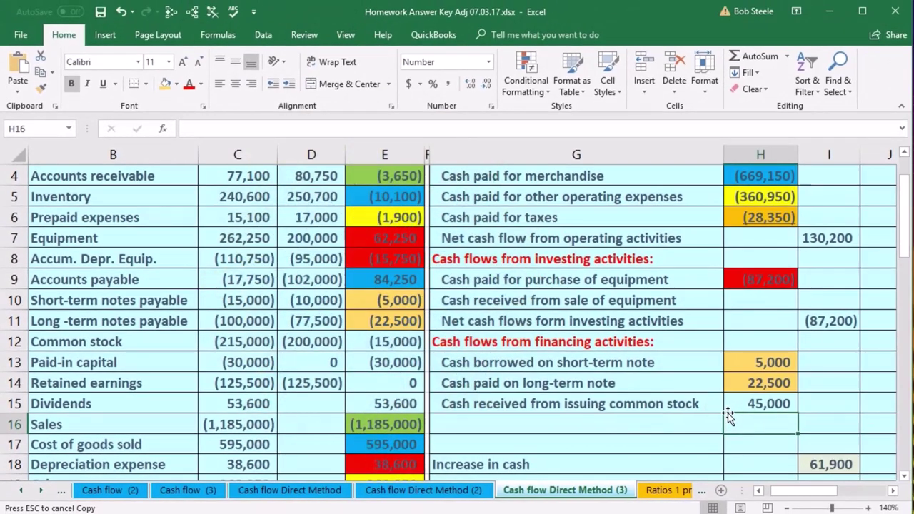
- Fill the stock issue amount in H15 and the common stock and paid-in capital differences in E12:E13 with light gold
right_click(741, 400)
key("Escape")
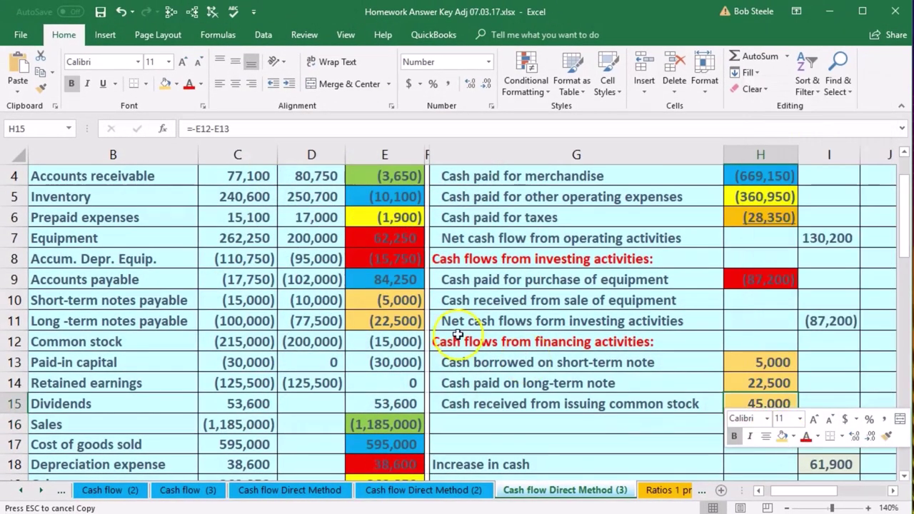
right_click(397, 356)
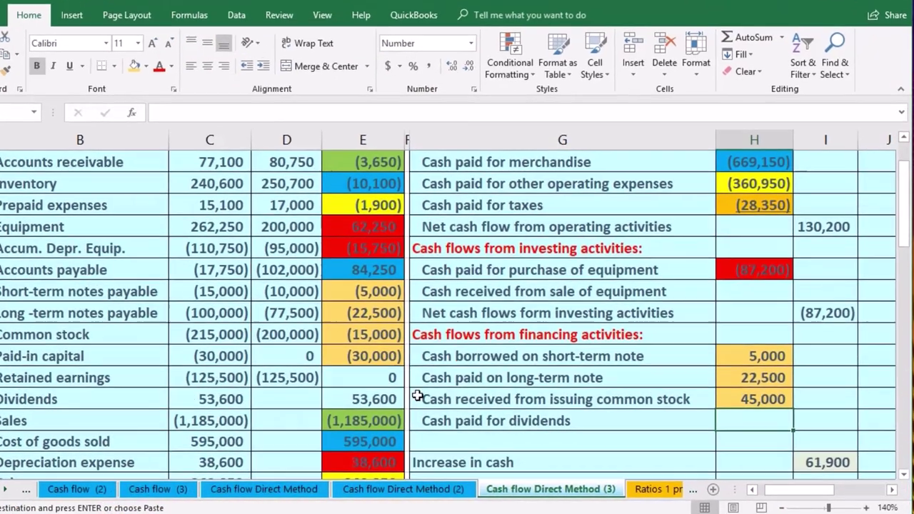
- Enter the formula -E15 in H16 as the cash paid for dividends
type("-")
left_click(285, 382)
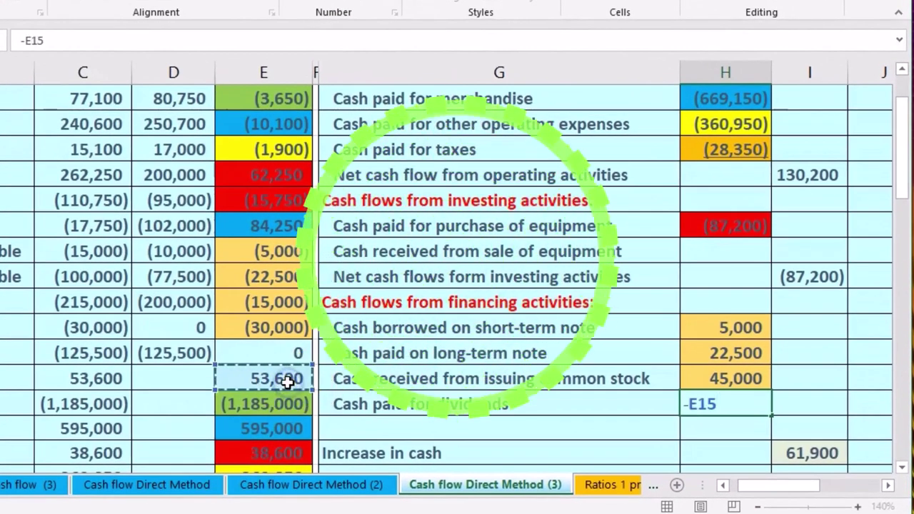
key("Return")
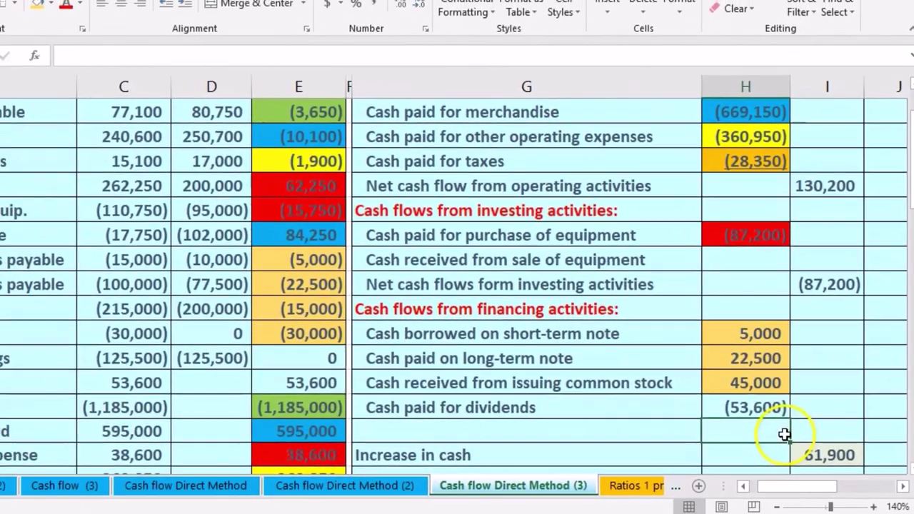
- Fill the dividends amount in H16 and the matching difference in E15 with the same light gold
left_click(721, 407)
key("ctrl+c")
right_click(719, 412)
left_click(606, 435)
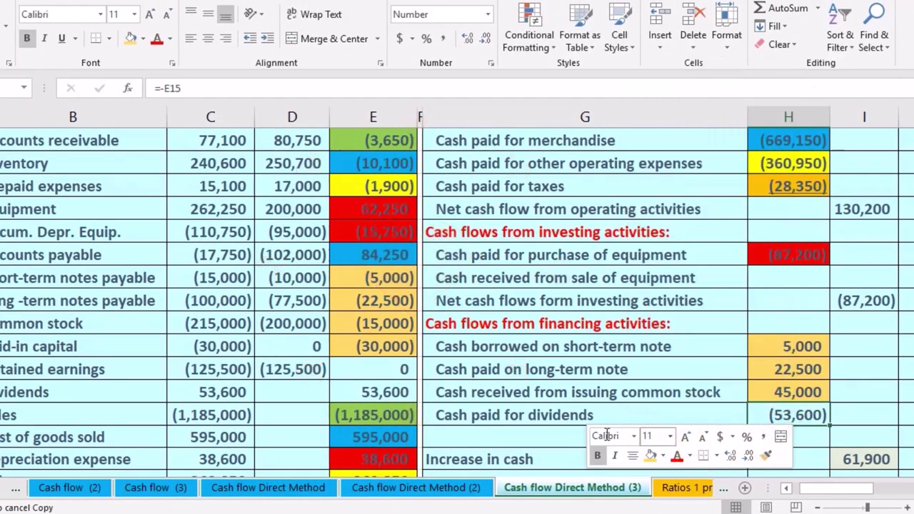
right_click(392, 388)
key("Escape")
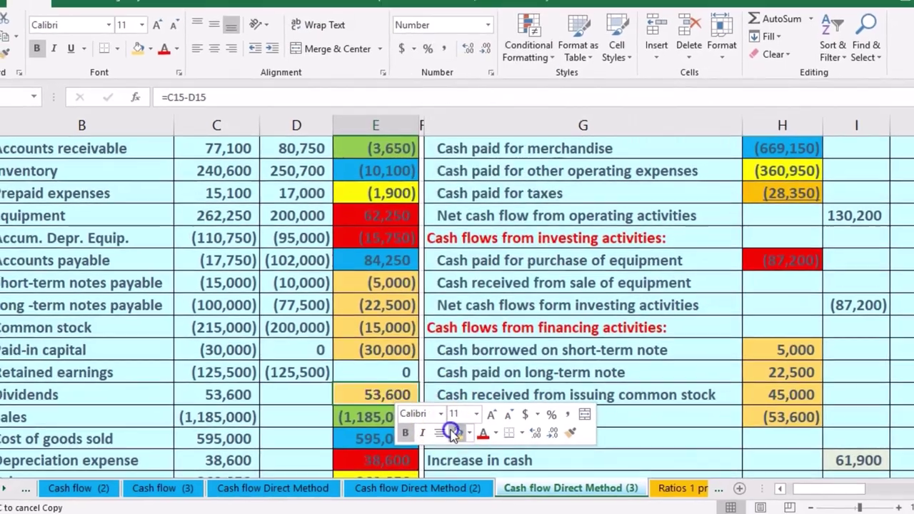
- Paste the label "Net cash flow from financing activities" into G17
left_click(707, 392)
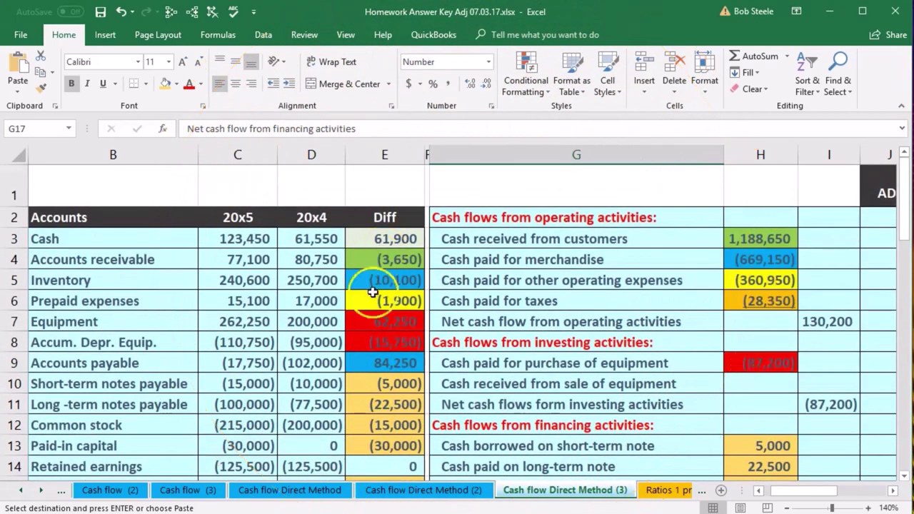
scroll(386, 307, "down", 1)
scroll(385, 307, "up", 1)
- Check how the increase in cash in I18 relates to the cash difference in E3 and the other account differences
left_click(384, 239)
scroll(750, 379, "down", 2)
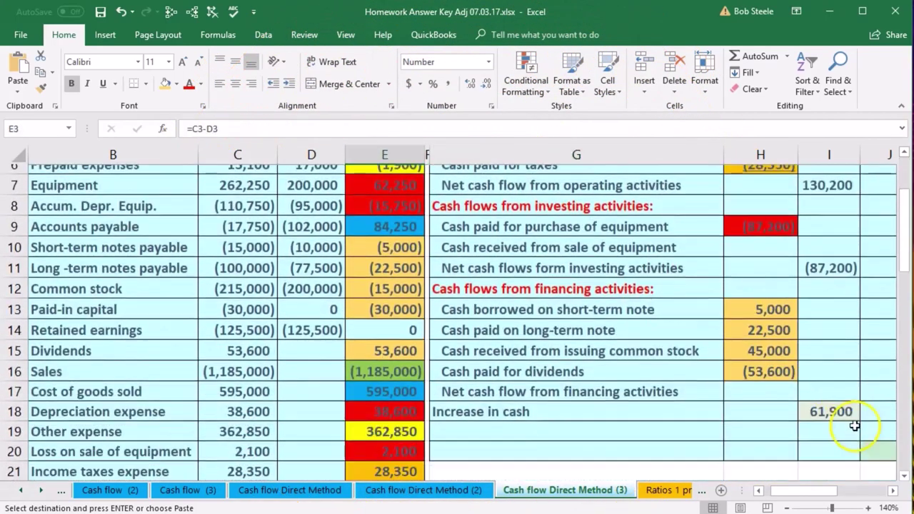
left_click(842, 406)
scroll(643, 343, "up", 1)
scroll(386, 214, "up", 1)
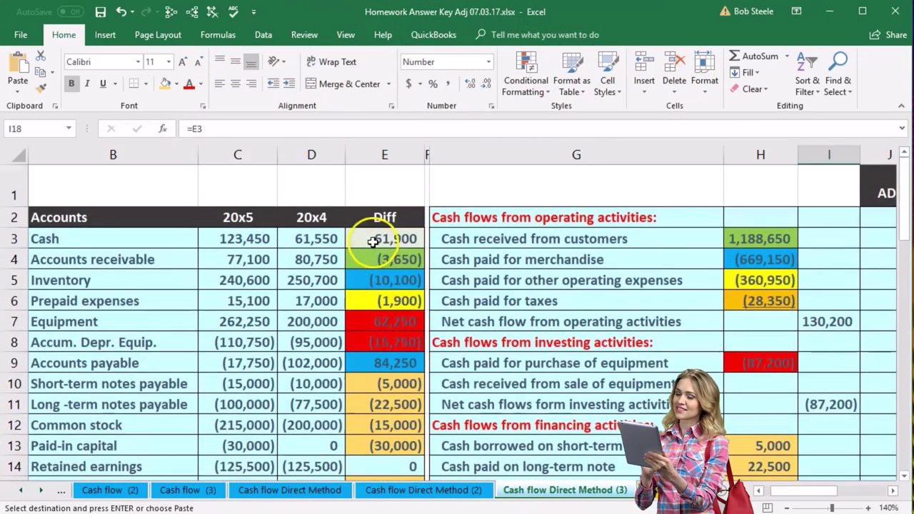
left_click_drag(384, 266, 389, 462)
- Underline the dividends amount in H16 and total the financing amounts in I17 with =SUM(H13:H16)
left_click(841, 402)
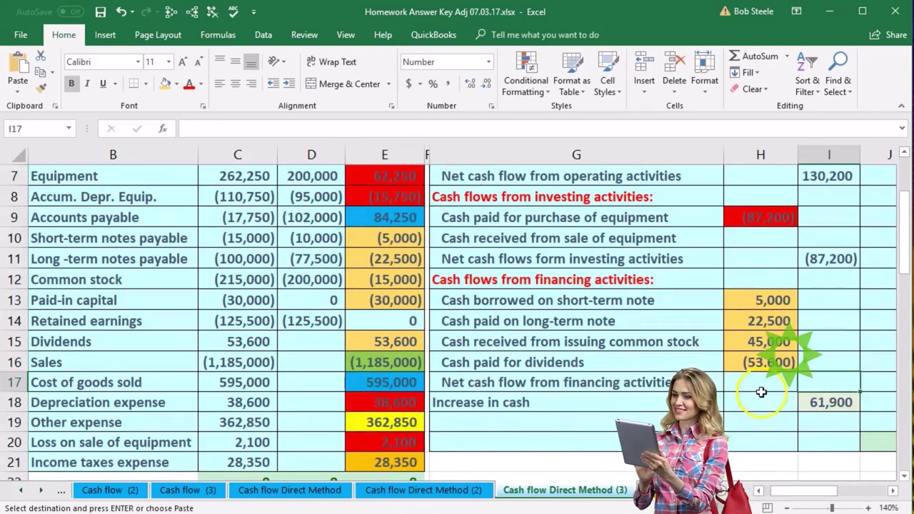
left_click(761, 362)
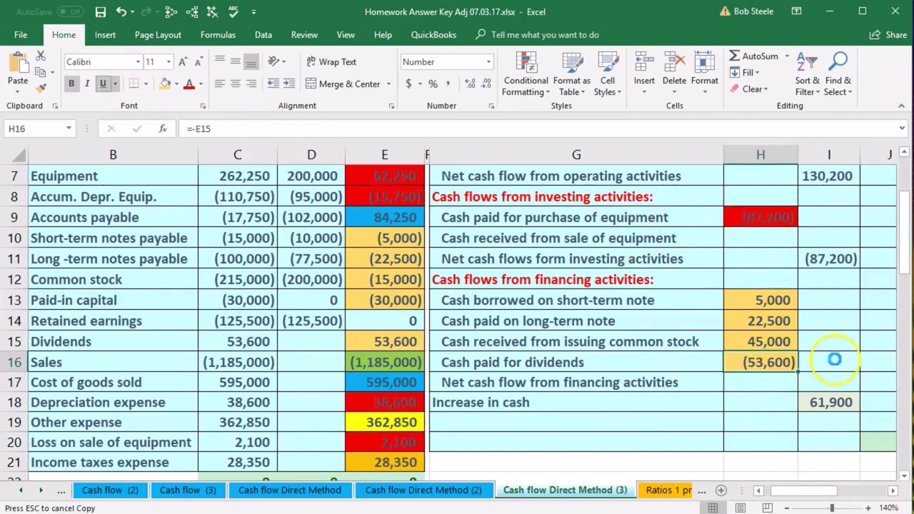
left_click(844, 381)
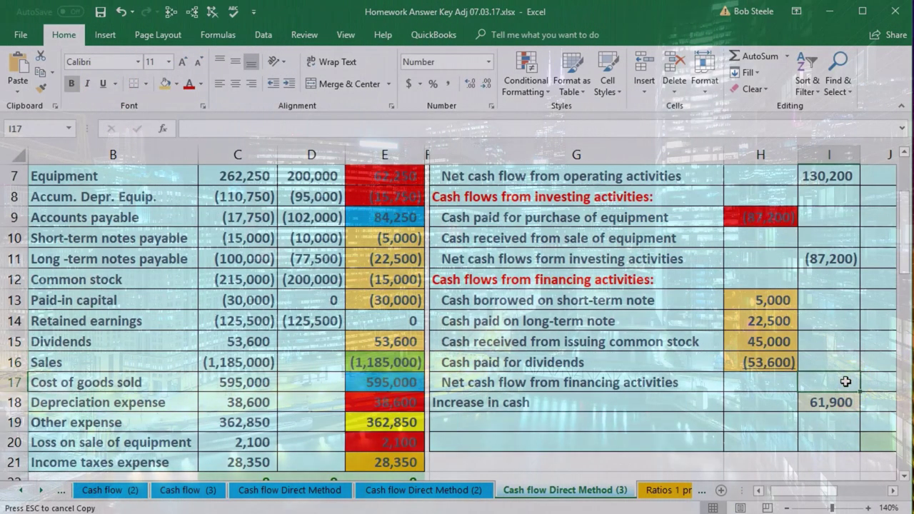
type("=su")
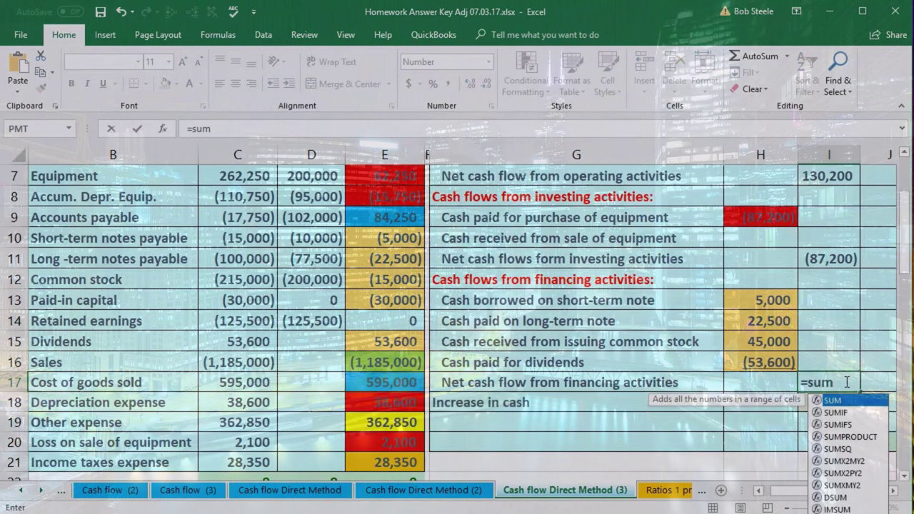
type("m")
double_click(833, 401)
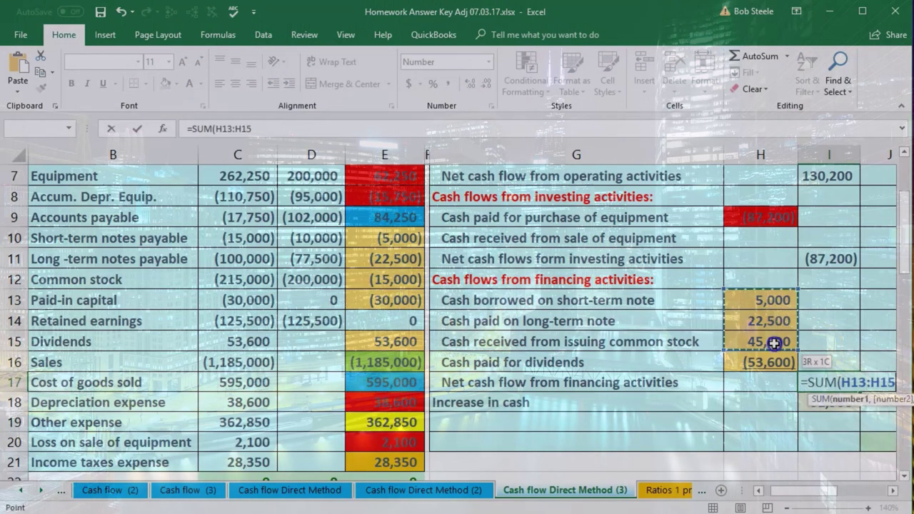
key("Return")
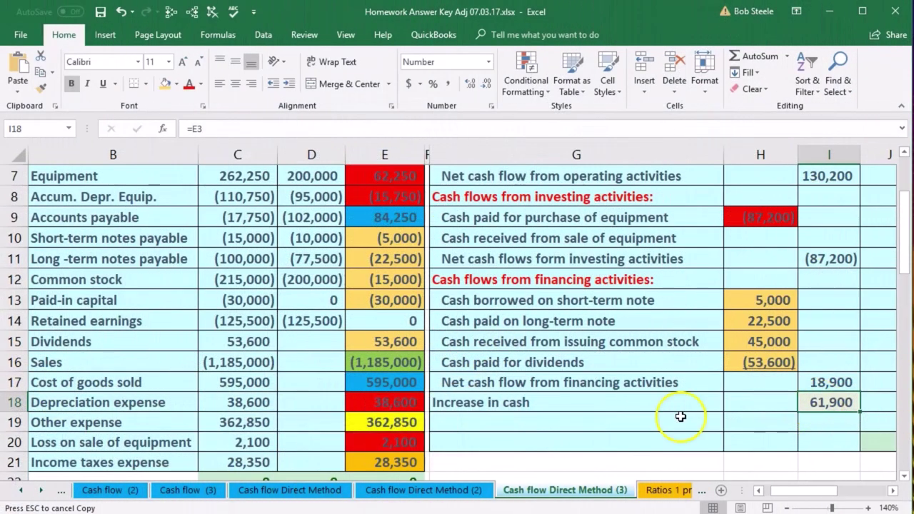
- Review the operating, investing and financing sections along with their net cash flow totals in column I
scroll(407, 214, "up", 2)
scroll(403, 239, "down", 2)
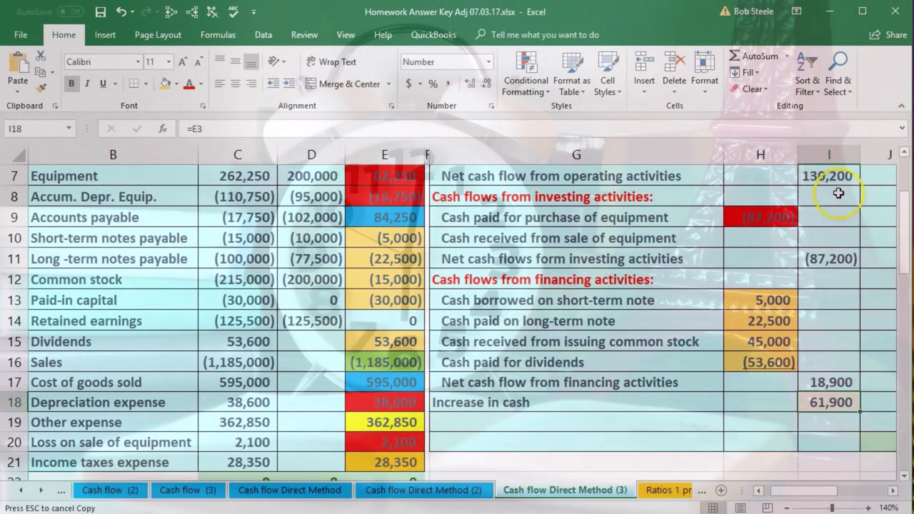
scroll(835, 214, "up", 2)
left_click(594, 216)
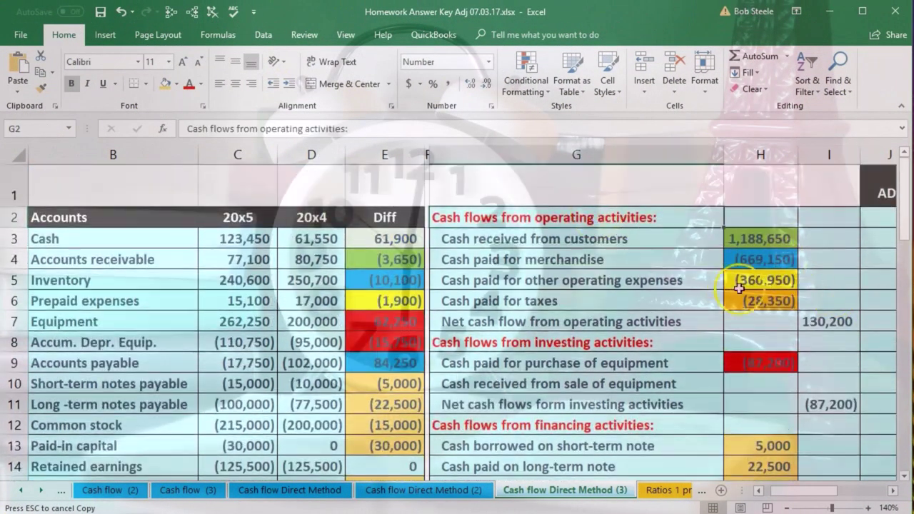
left_click(644, 316)
left_click(818, 327)
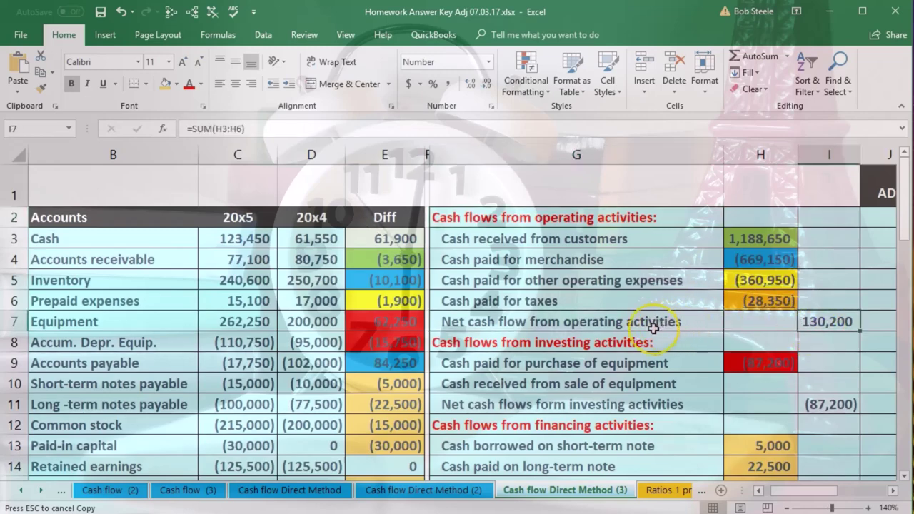
left_click(624, 343)
left_click(826, 409)
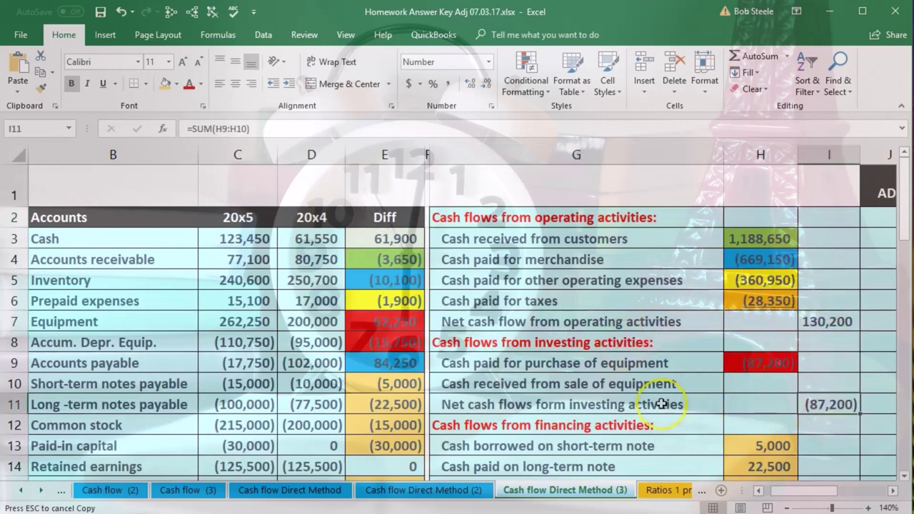
left_click(793, 404)
left_click(824, 404)
scroll(623, 361, "down", 1)
left_click(623, 357)
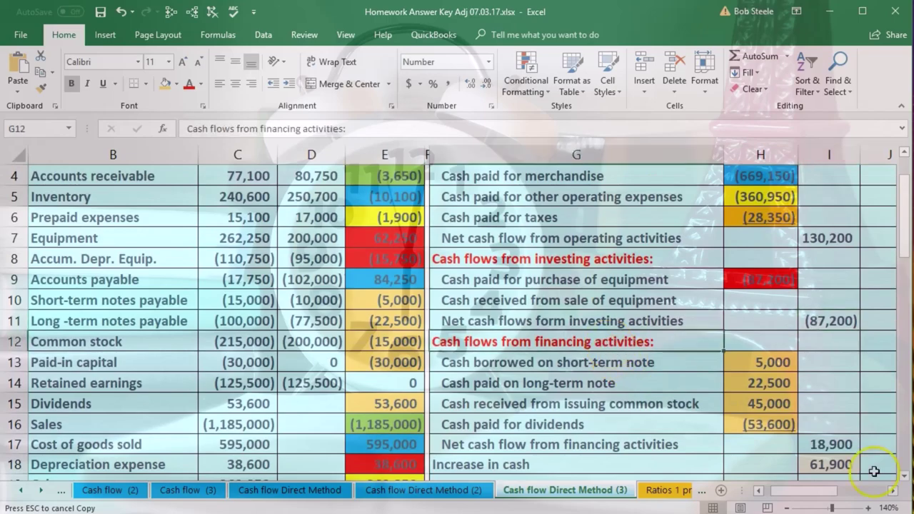
left_click(844, 461)
left_click(666, 437)
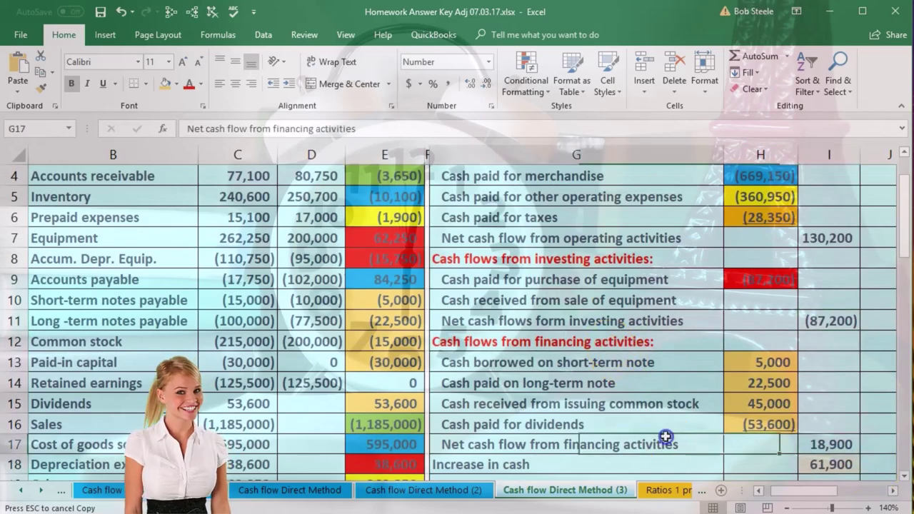
- Replace the increase in cash formula in I18 with =SUM(I7:I17) to add the three net cash flows
left_click(812, 441)
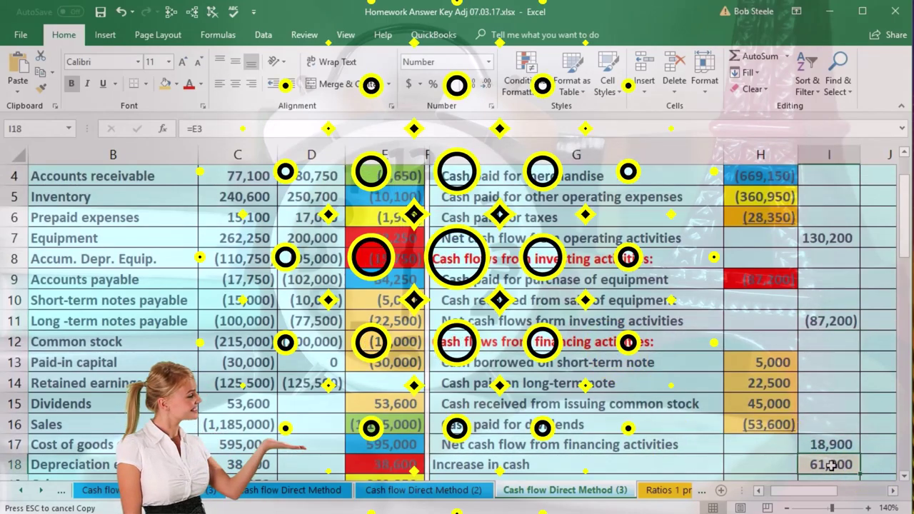
type("=")
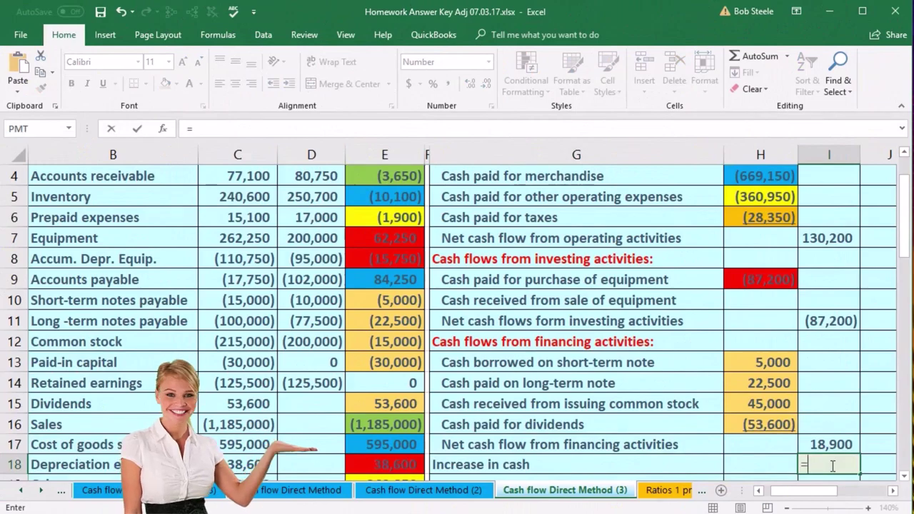
type("sum")
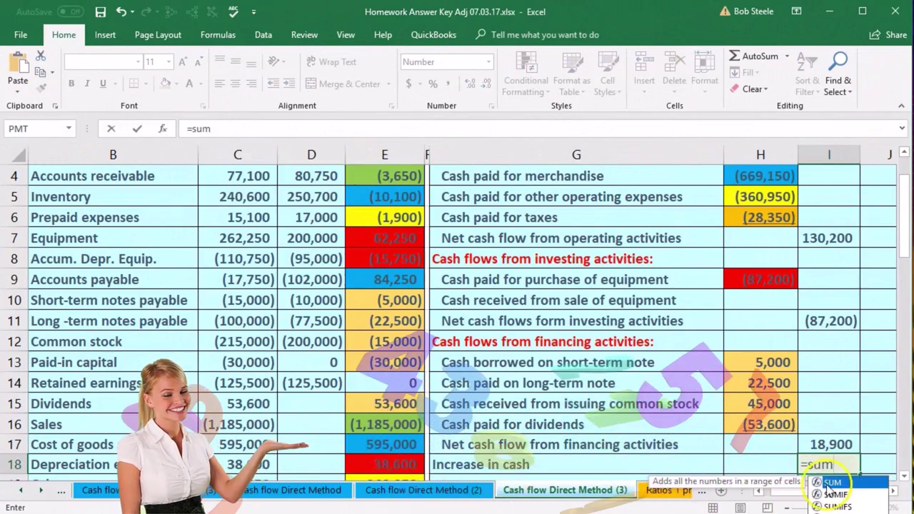
key("Tab")
left_click_drag(829, 238, 829, 444)
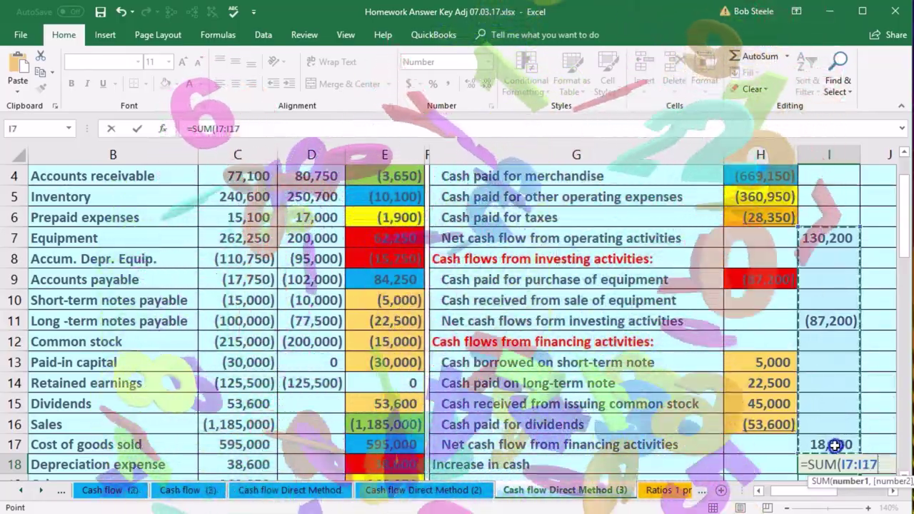
key("Return")
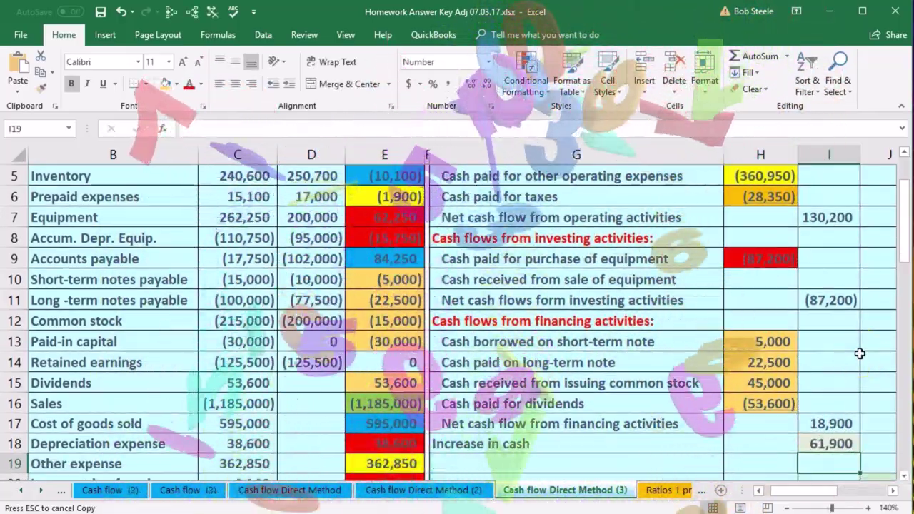
- Compare the summed increase in cash in I18 with the cash account difference in E3
left_click(829, 443)
scroll(643, 439, "up", 2)
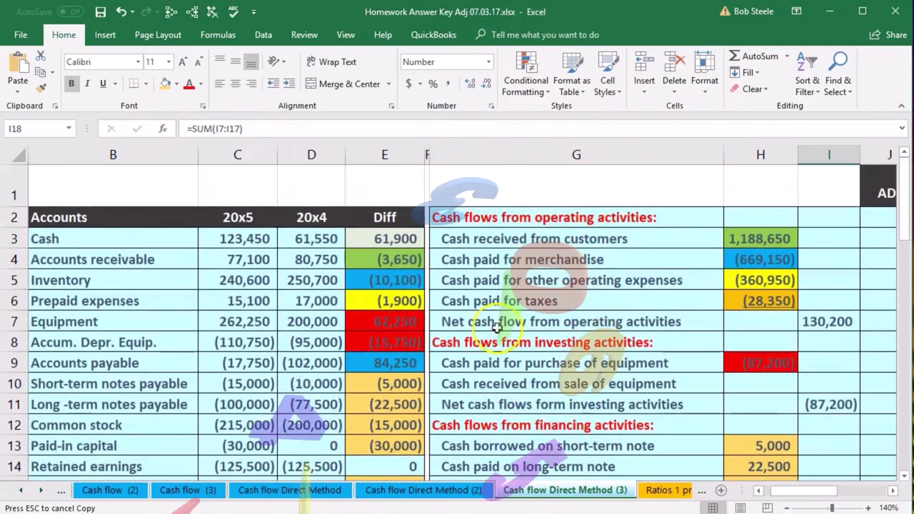
left_click(399, 239)
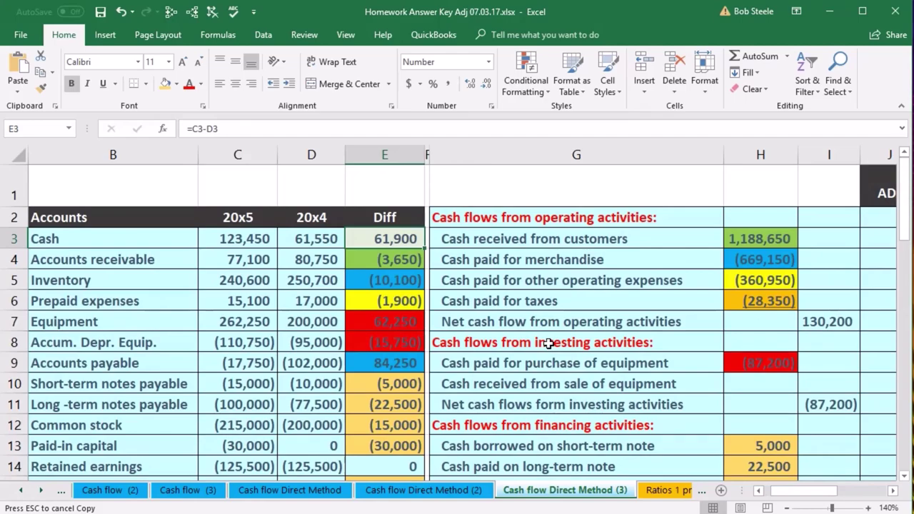
scroll(606, 381, "down", 3)
left_click(836, 344)
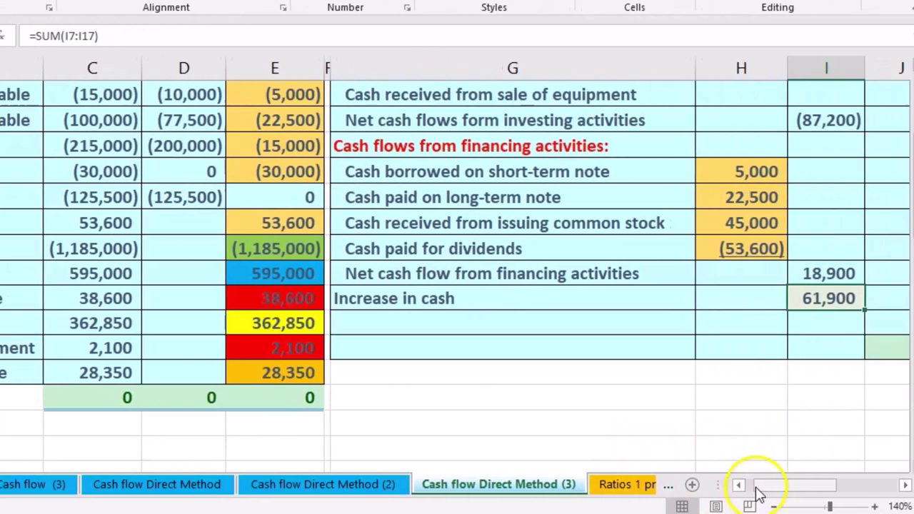
- Add the labels "Cash at the beginning of the year" and "Cash at the end of the year" in G19 and G20
left_click_drag(759, 491, 728, 489)
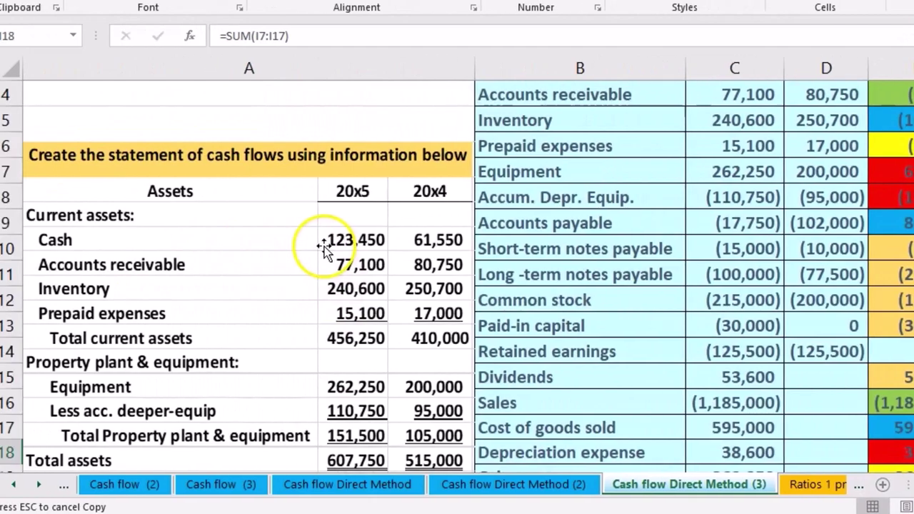
left_click(174, 92)
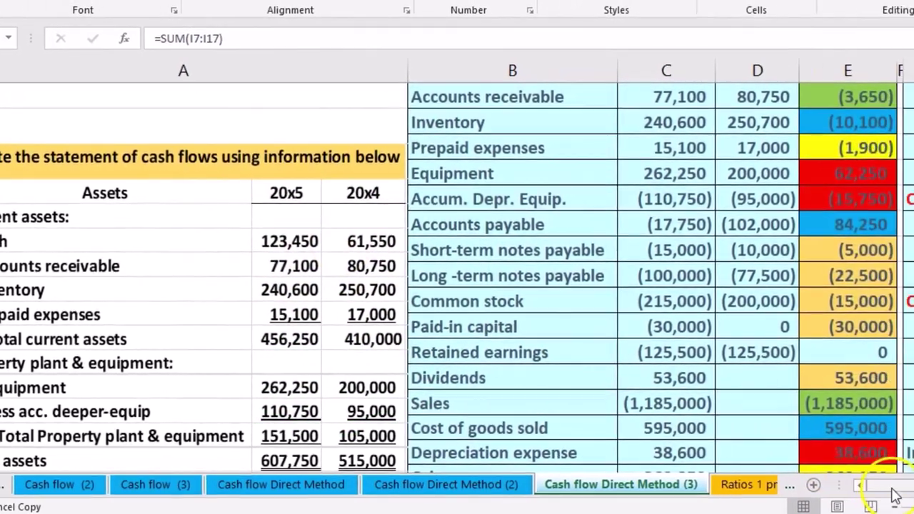
left_click_drag(728, 490, 771, 490)
scroll(751, 440, "down", 1)
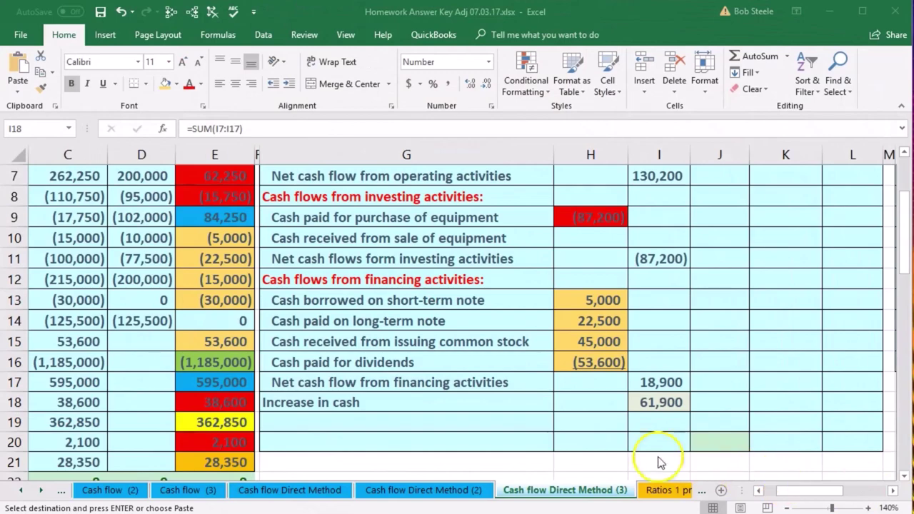
left_click(438, 422)
type("Cash at the beginning of the year Cash at the end of the year")
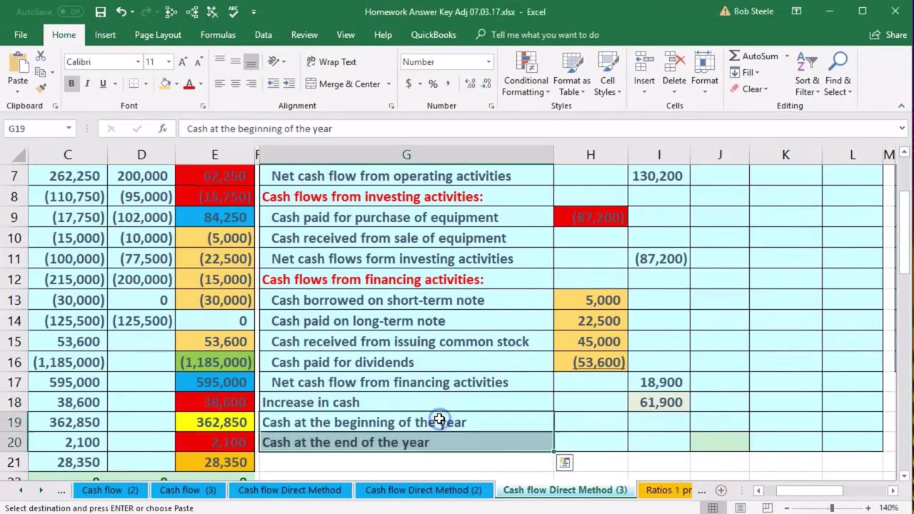
- Link the beginning-of-year cash in I19 to the 20x4 cash balance with =D3
left_click_drag(800, 496, 794, 493)
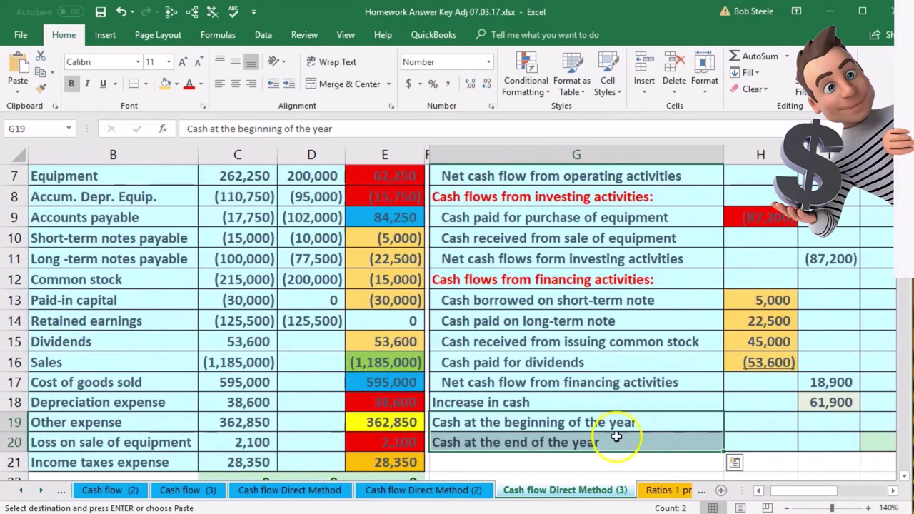
scroll(612, 435, "up", 2)
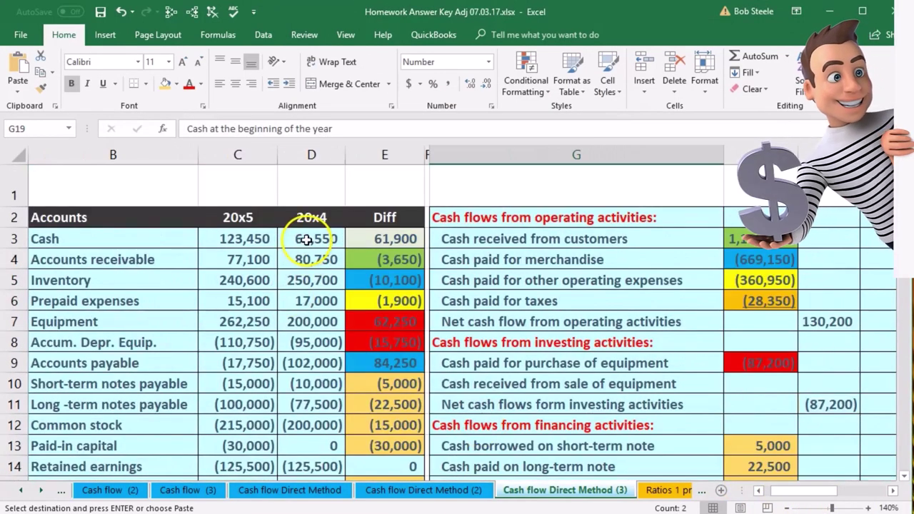
scroll(685, 385, "down", 3)
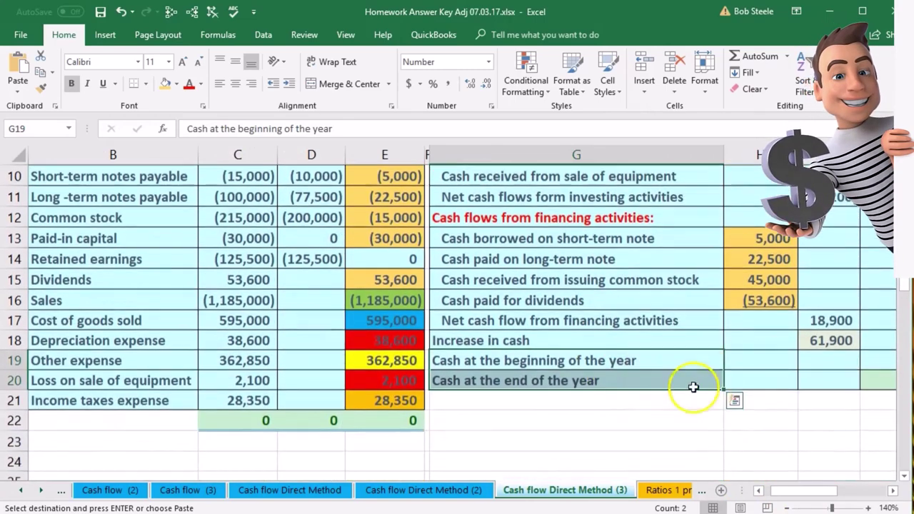
left_click(830, 359)
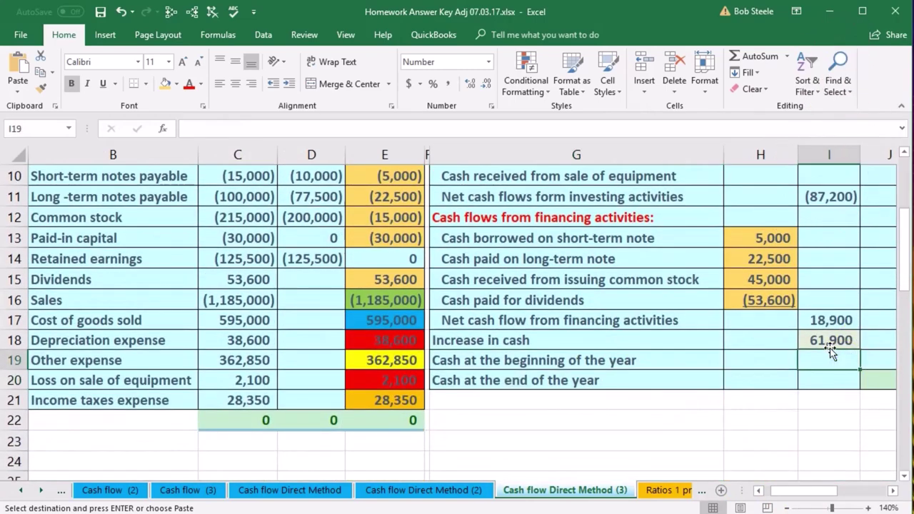
type("=")
scroll(429, 300, "up", 3)
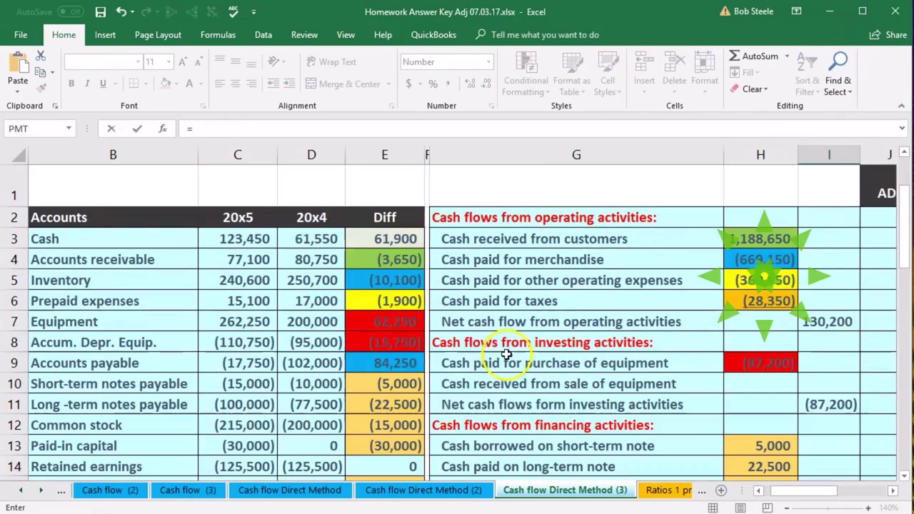
left_click(312, 240)
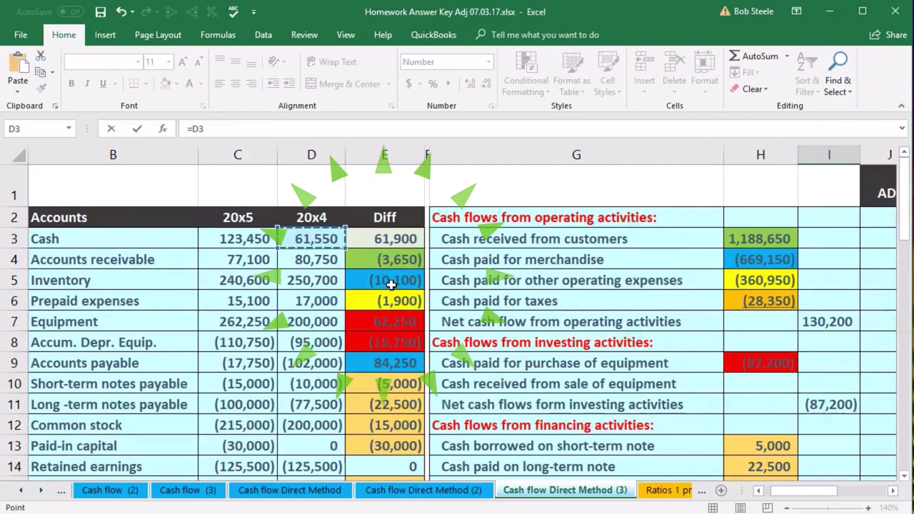
key("Return")
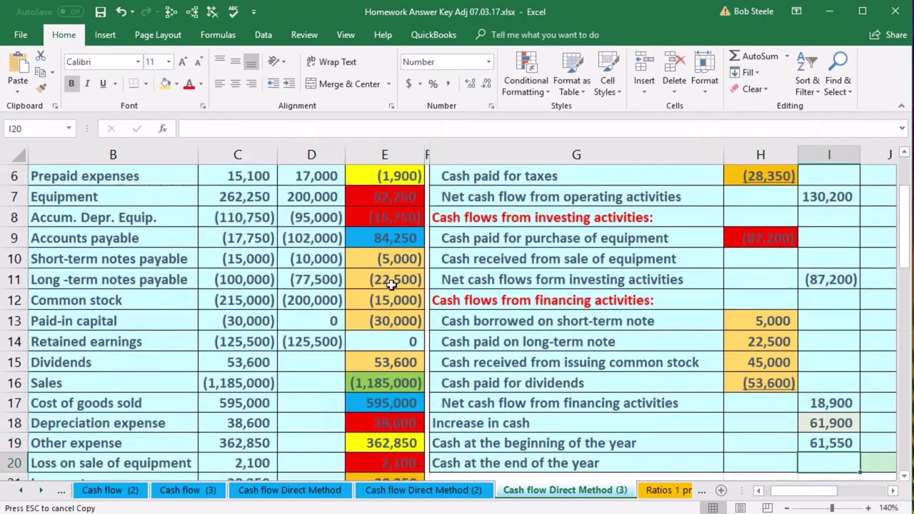
- Compute the end-of-year cash in I20 with =SUM(I18:I19)
type("=sum(")
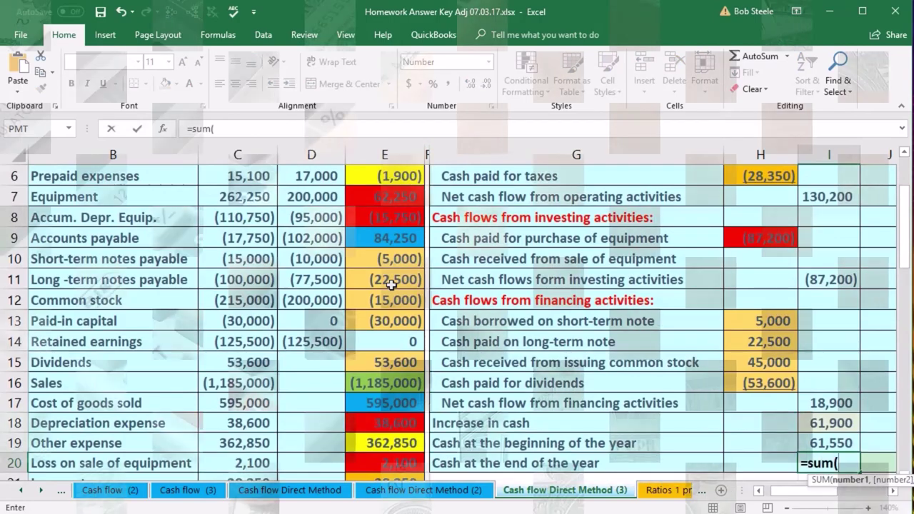
key("Up")
key("shift+Up")
key("Return")
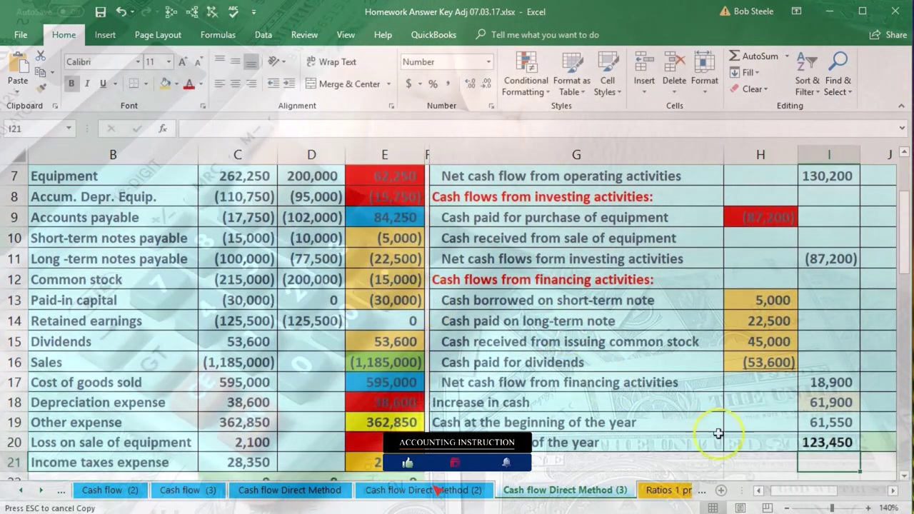
- Compare the end-of-year cash in I20 with the 20x5 cash balance in C3
left_click(828, 444)
scroll(353, 371, "up", 2)
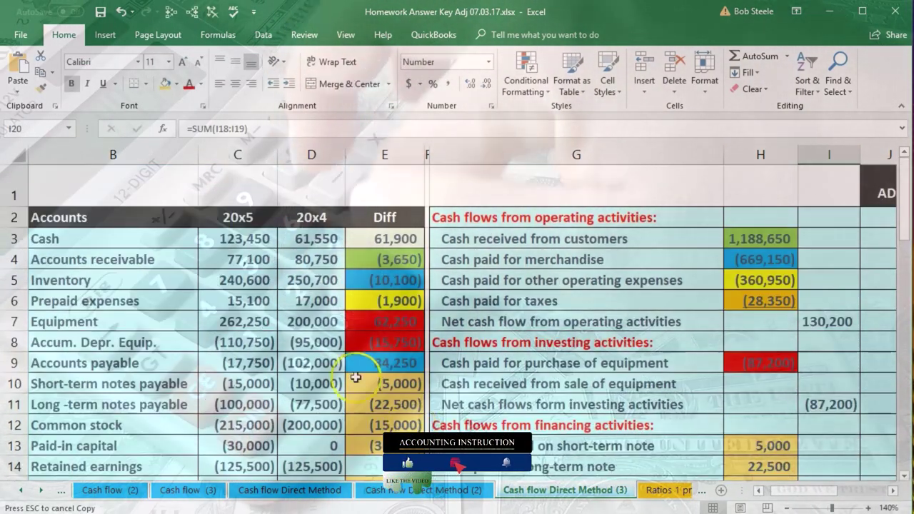
left_click(254, 245)
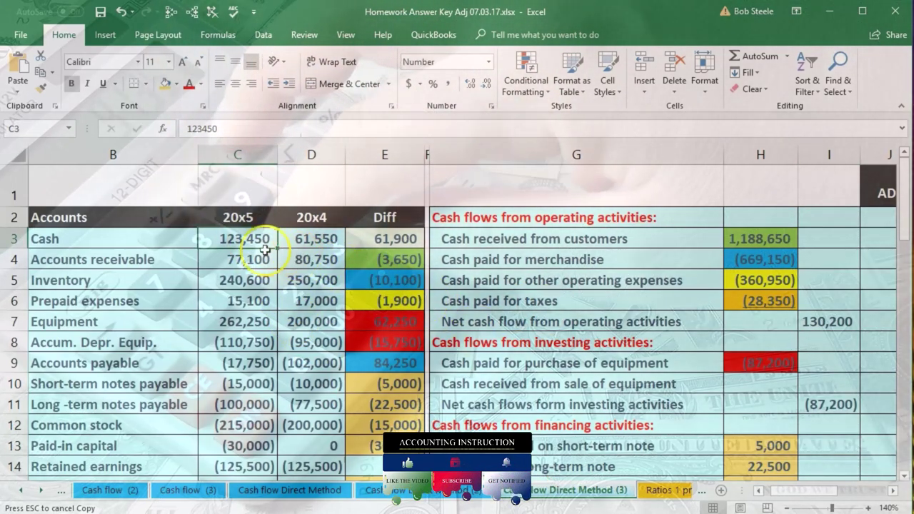
scroll(649, 372, "down", 2)
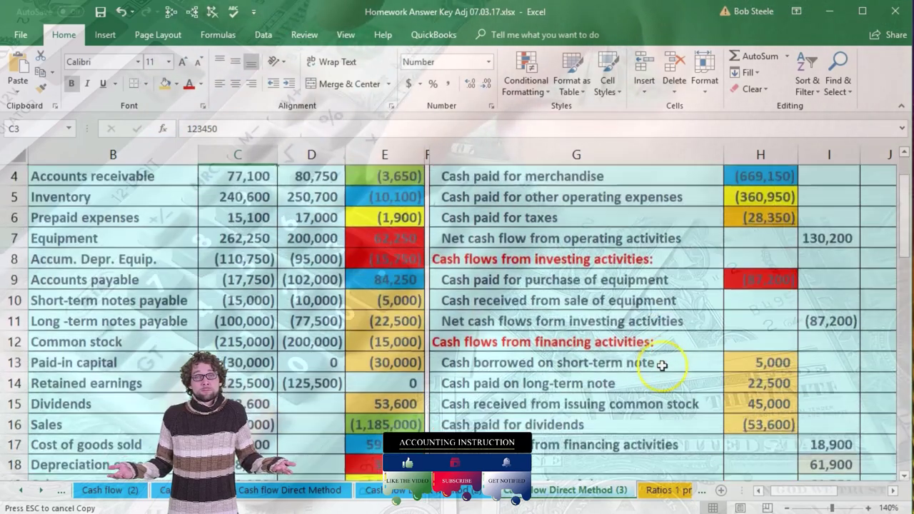
- Review the increase in cash in I18, the equipment purchase formula in H9 and the end-of-year cash in I20
scroll(662, 367, "down", 1)
left_click(817, 379)
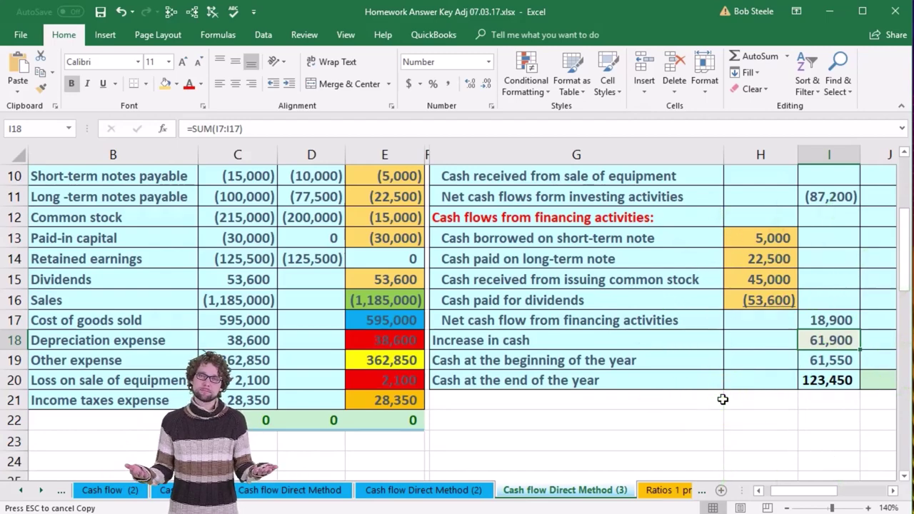
scroll(723, 399, "up", 2)
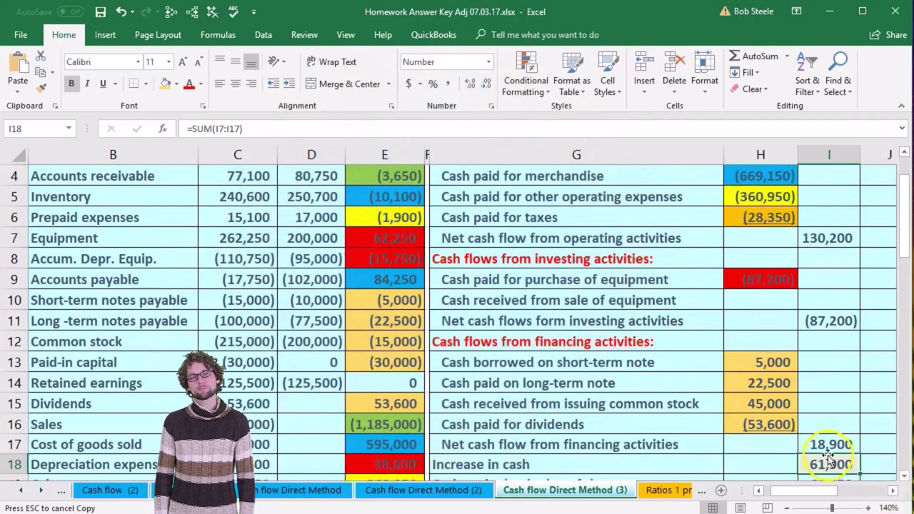
scroll(828, 457, "up", 1)
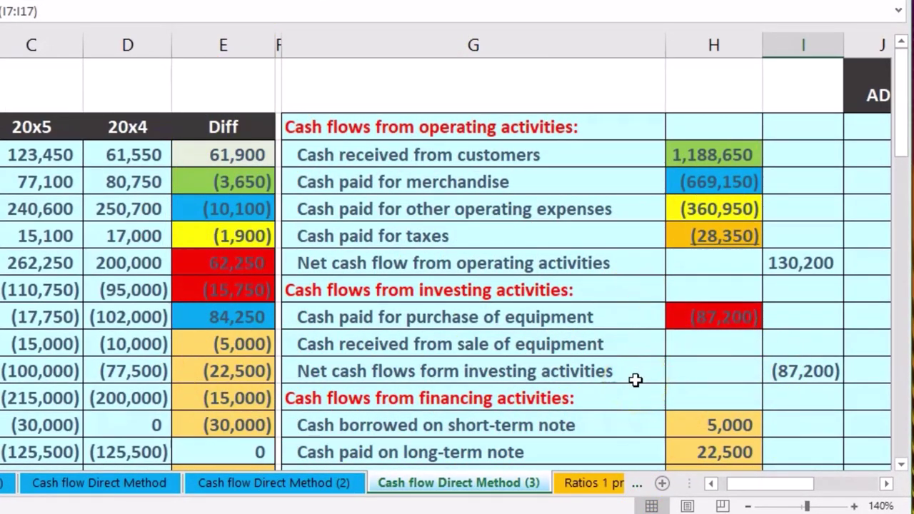
left_click(712, 309)
key("ctrl+c")
scroll(712, 308, "left", 2)
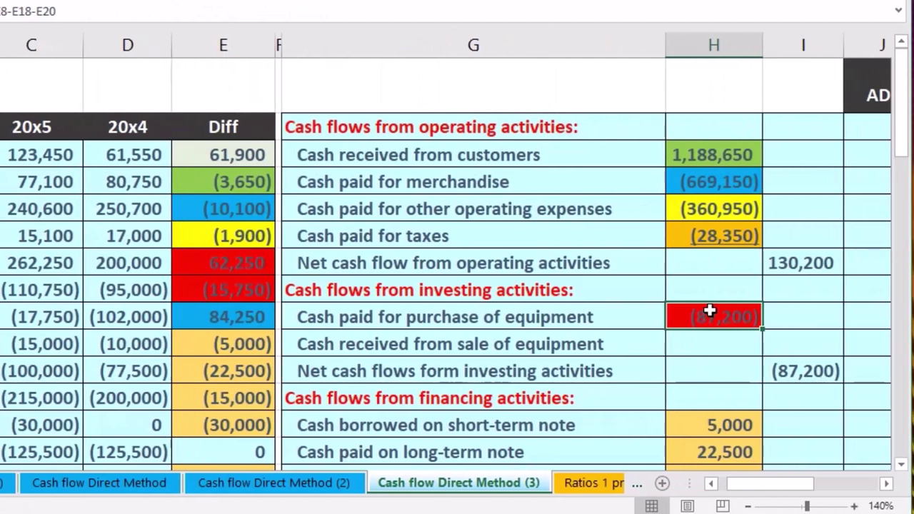
scroll(710, 310, "down", 3)
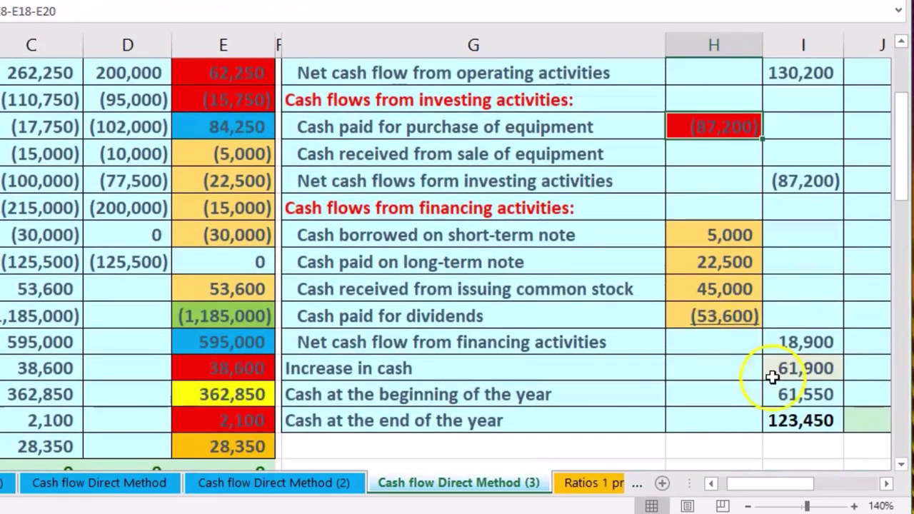
left_click(799, 417)
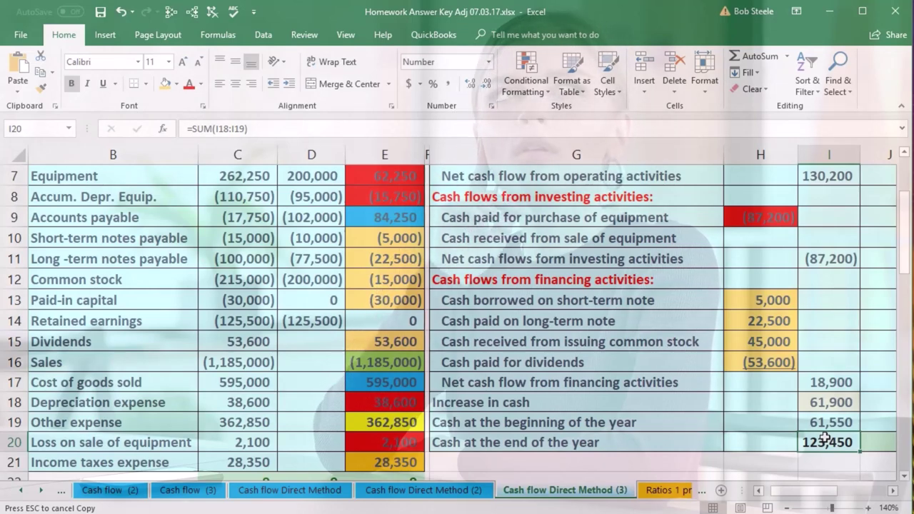
scroll(835, 421, "up", 1)
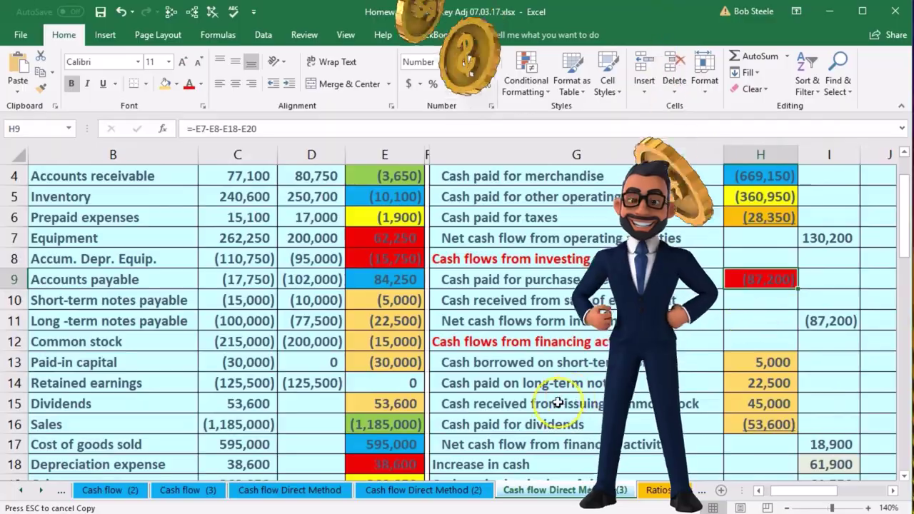
scroll(557, 403, "up", 1)
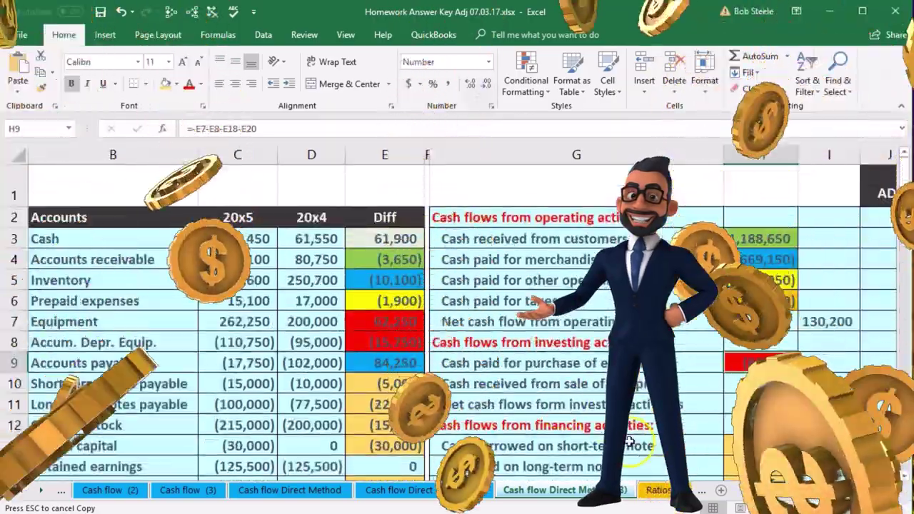